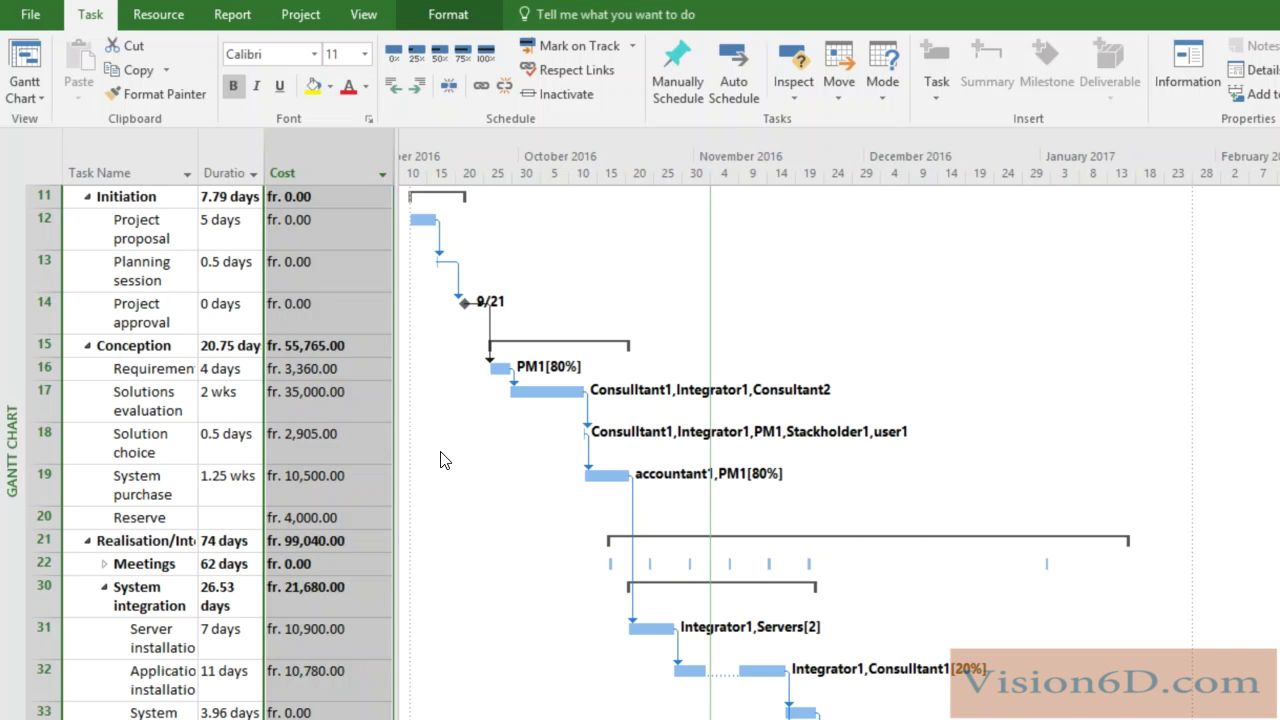
Show the Print page with a preview of the CRM Gantt chart
left_click(27, 16)
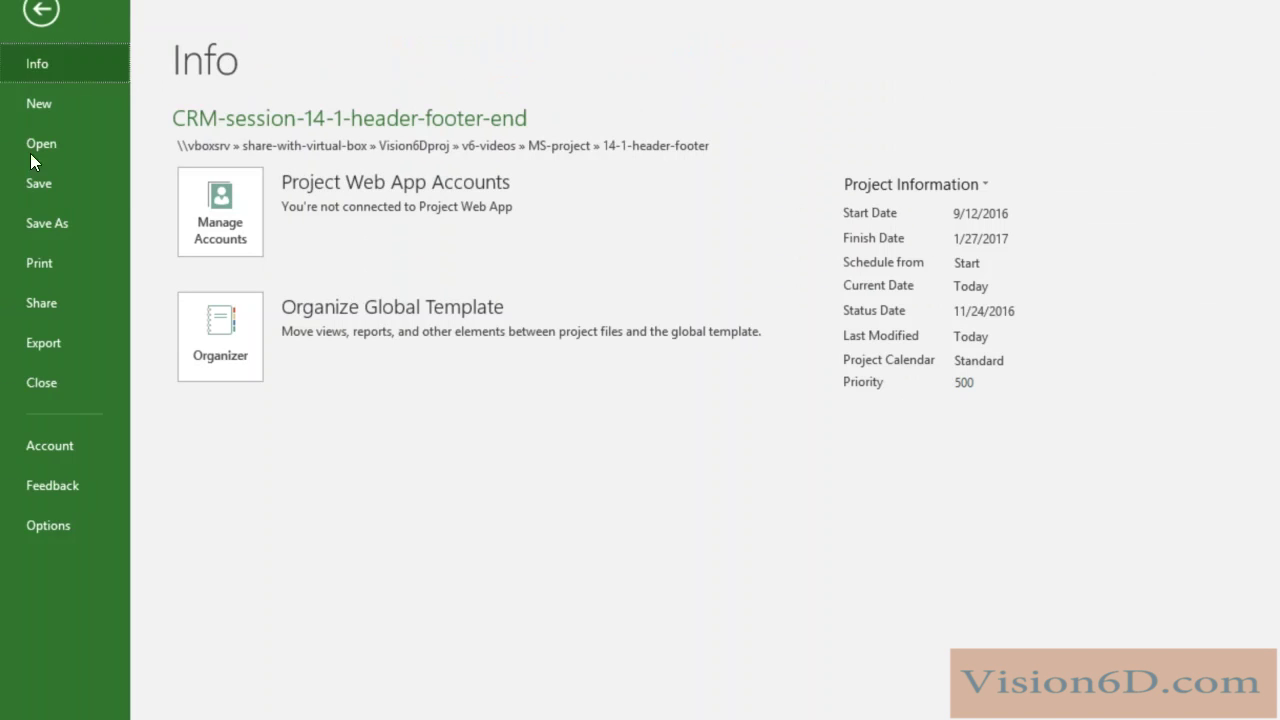
left_click(50, 268)
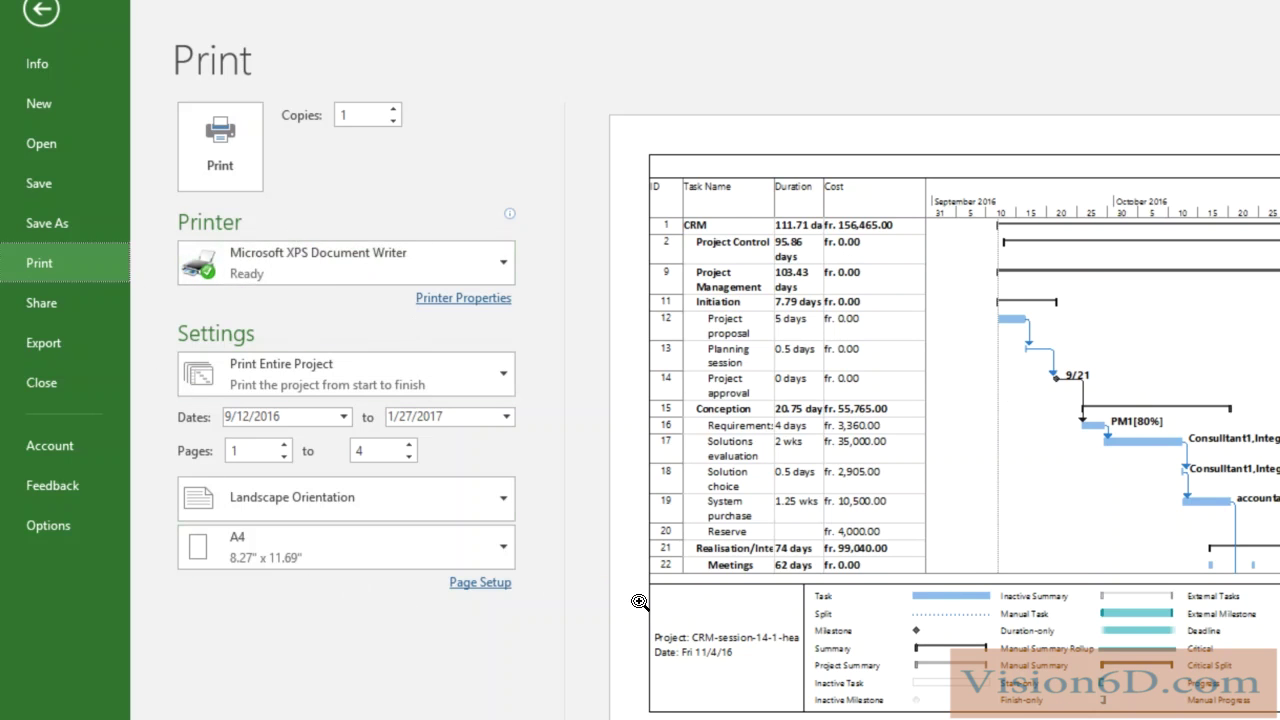
Set the Gantt printout's Page Setup legend to None
left_click(475, 582)
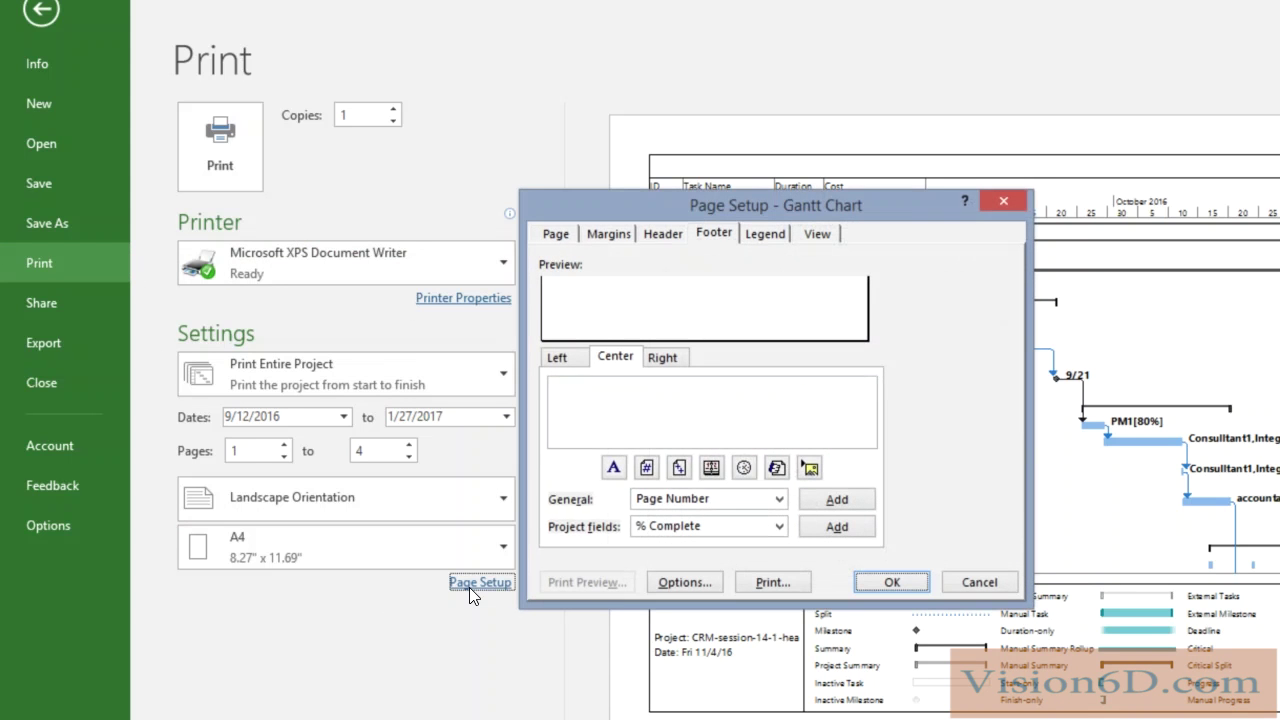
left_click_drag(751, 198, 481, 147)
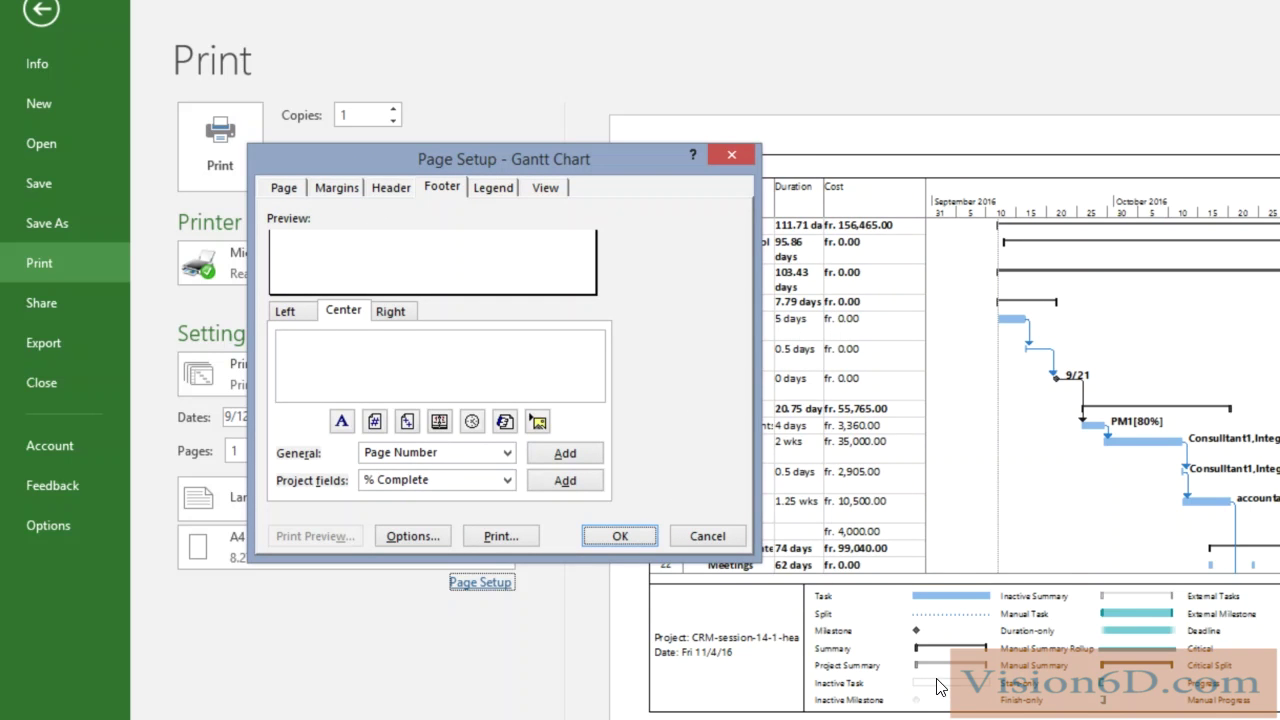
left_click(483, 189)
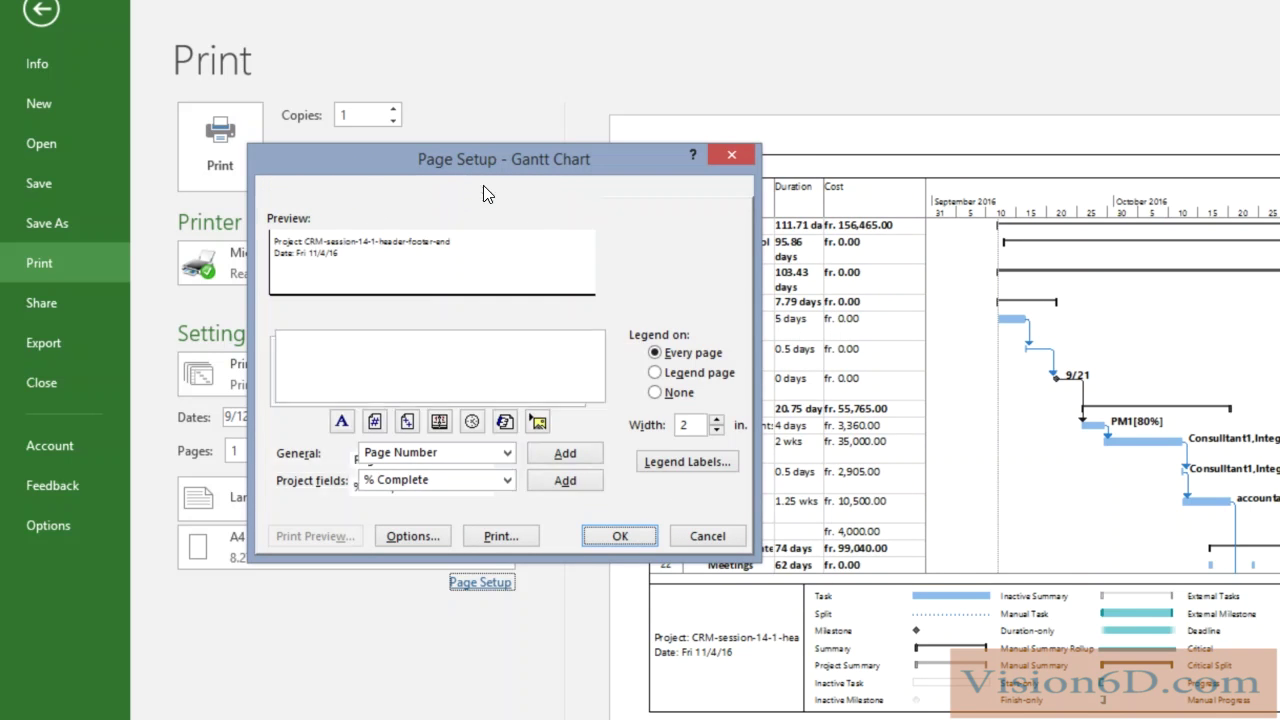
left_click(655, 393)
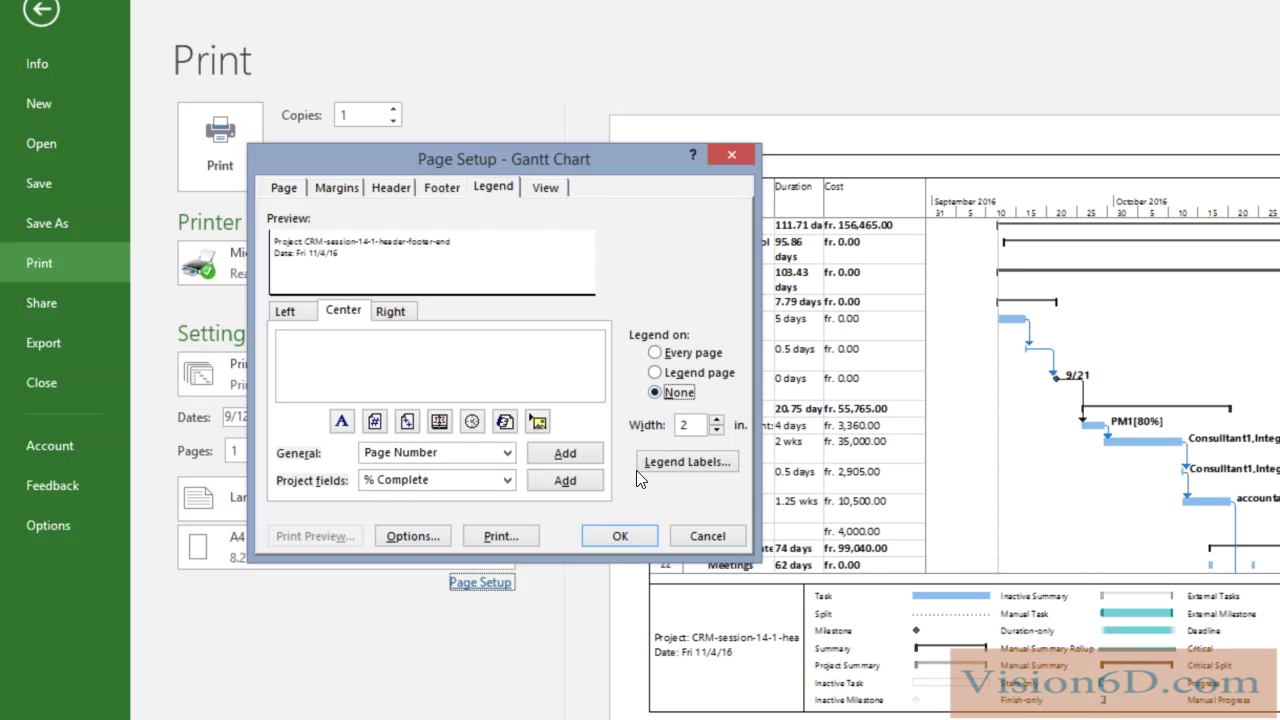
left_click(620, 537)
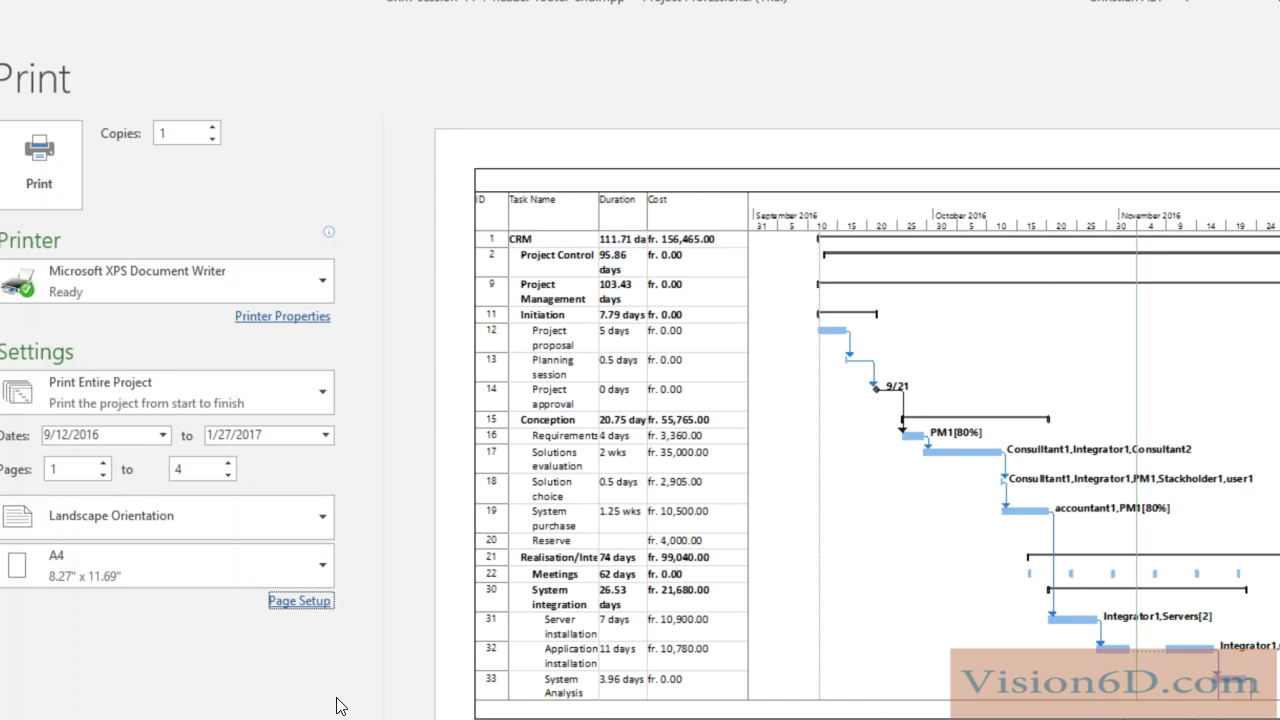
Give the Page Setup footer a centred 'page &[Page]' entry showing 'page 1'
left_click(281, 600)
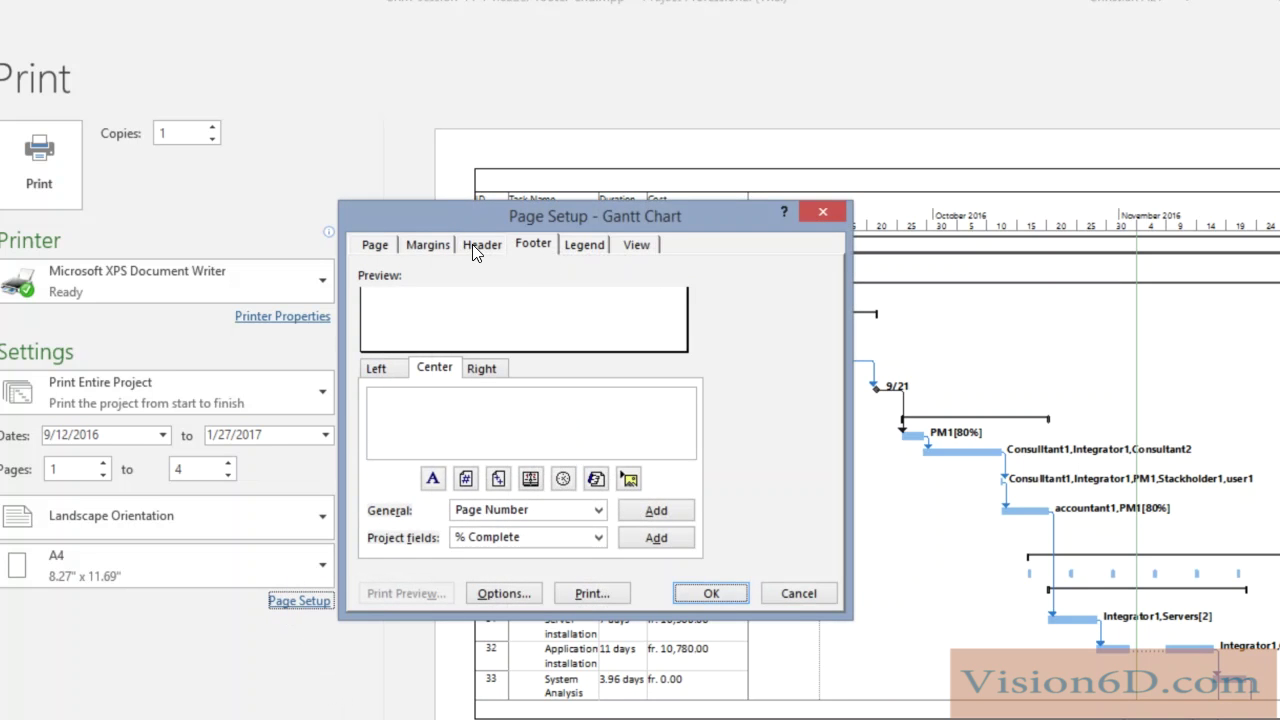
left_click(537, 246)
left_click(466, 480)
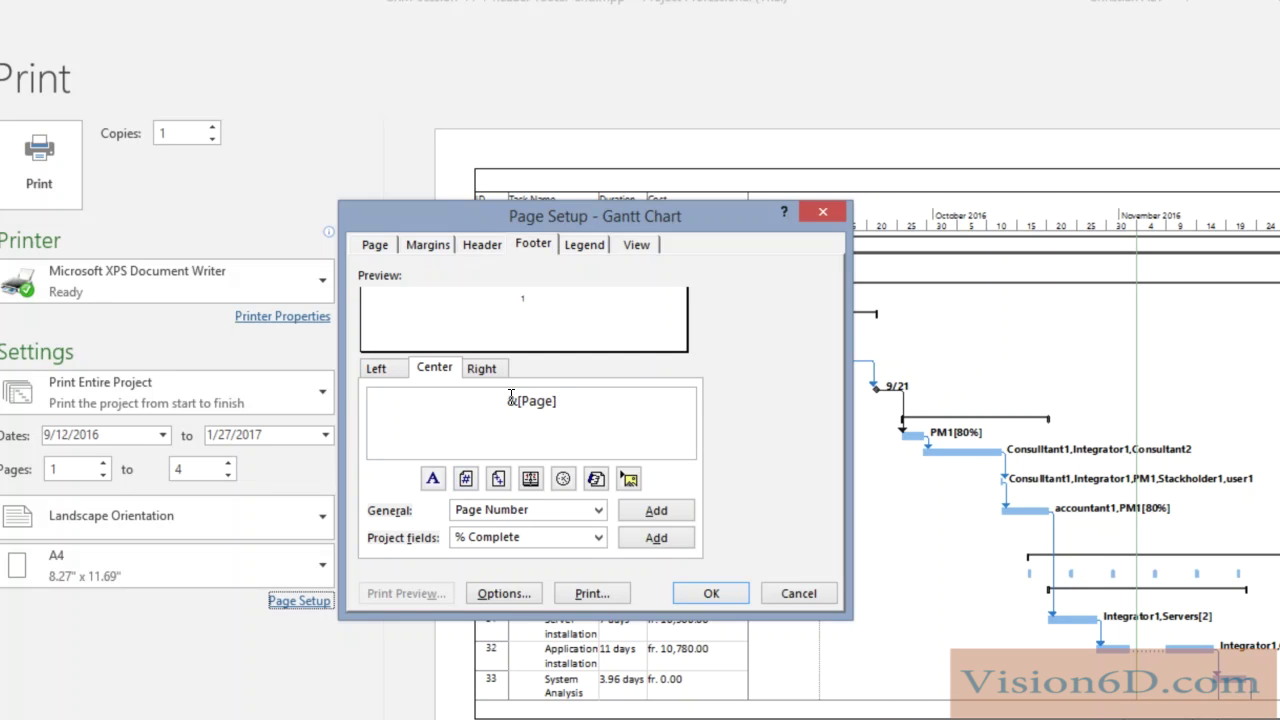
type("page")
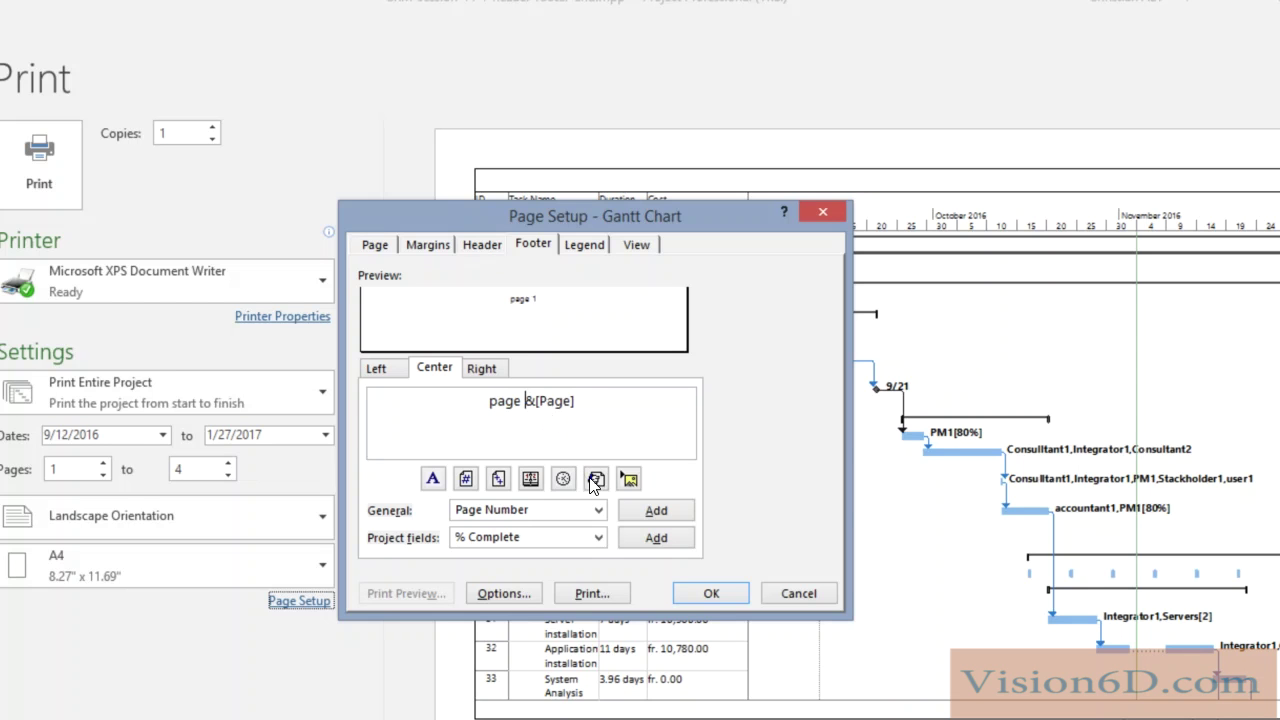
left_click(709, 594)
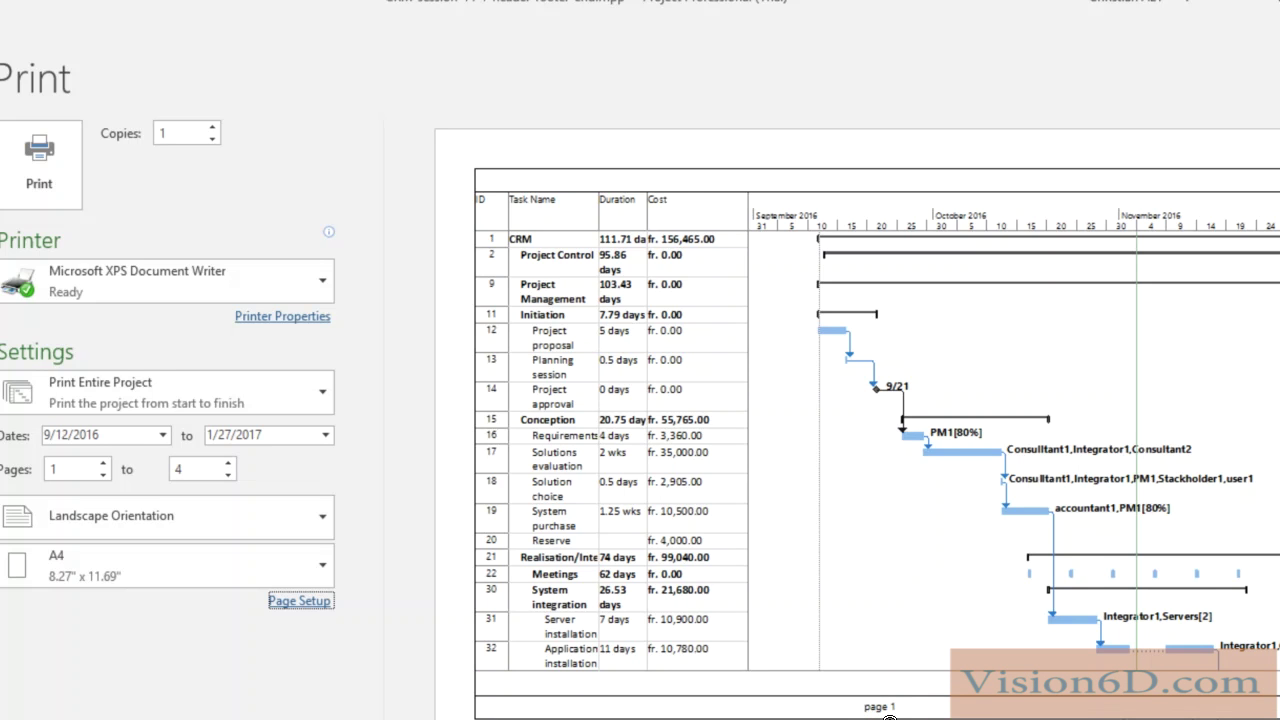
Clear the centre footer text and put 'page &[Page]' in the right footer section
left_click(295, 604)
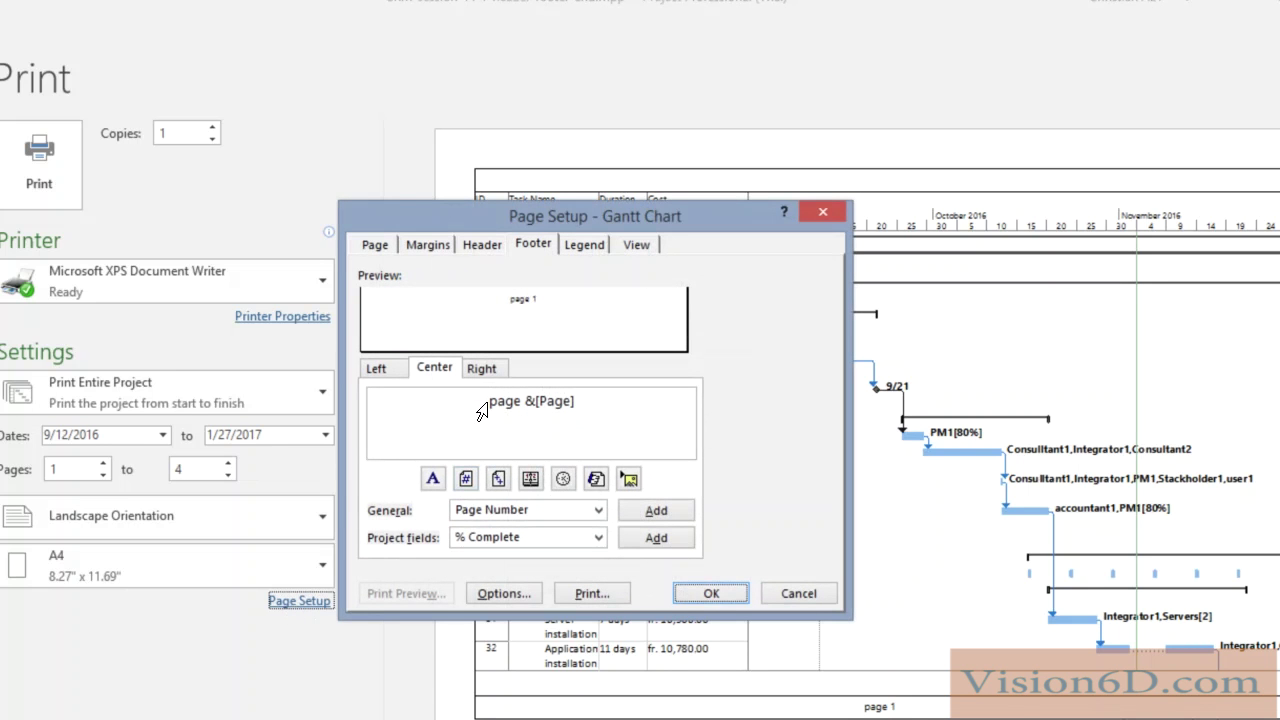
left_click_drag(490, 401, 594, 403)
key("Delete")
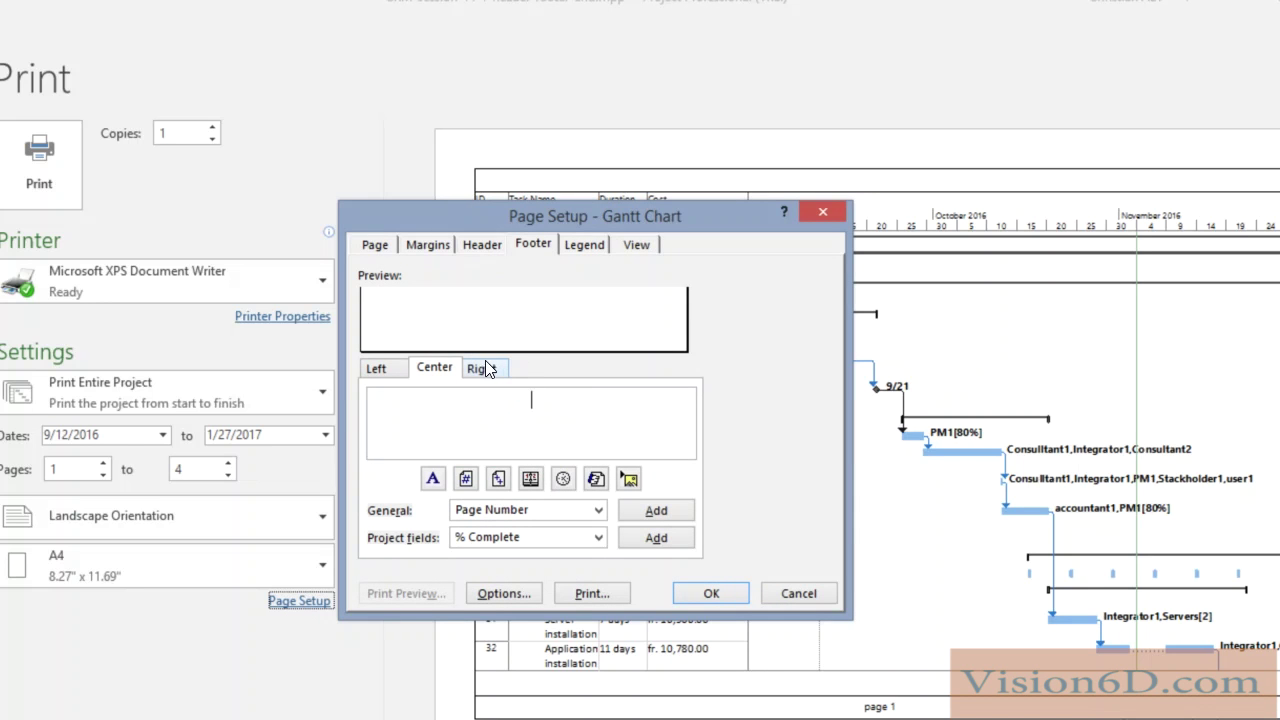
left_click(484, 366)
left_click(466, 478)
type("page")
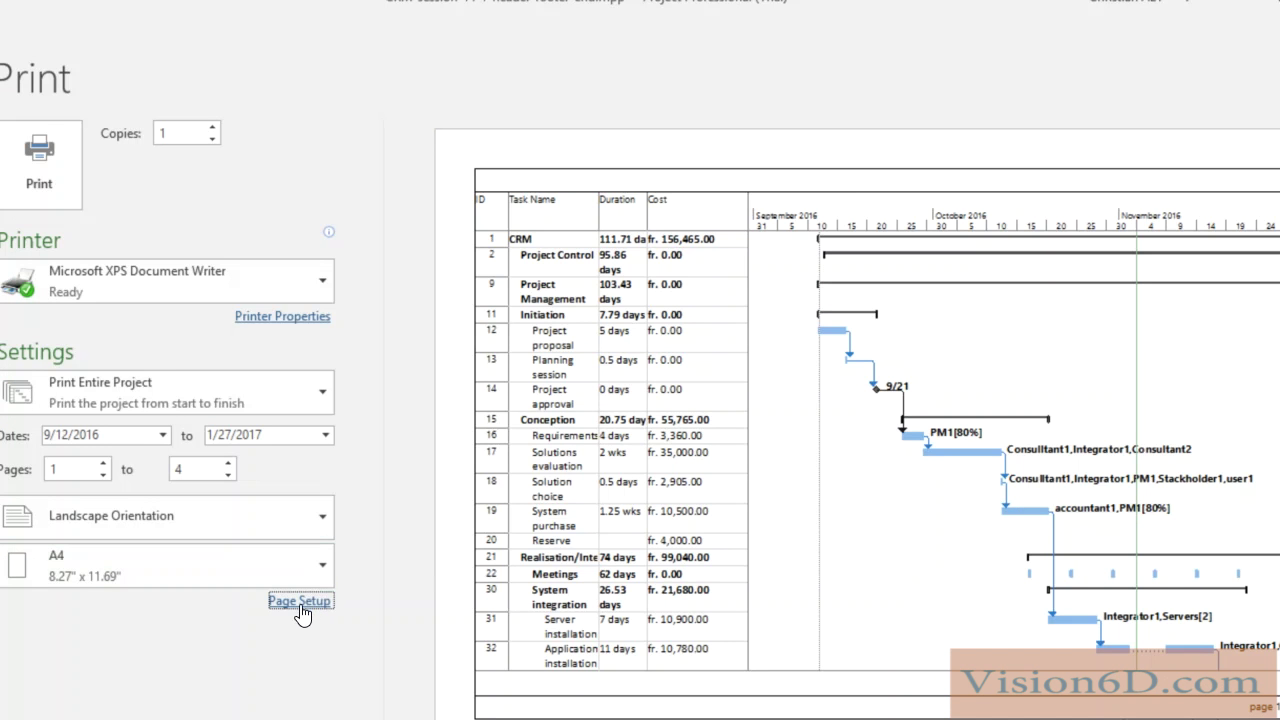
Insert the current date and time codes into the centre footer section
left_click(300, 601)
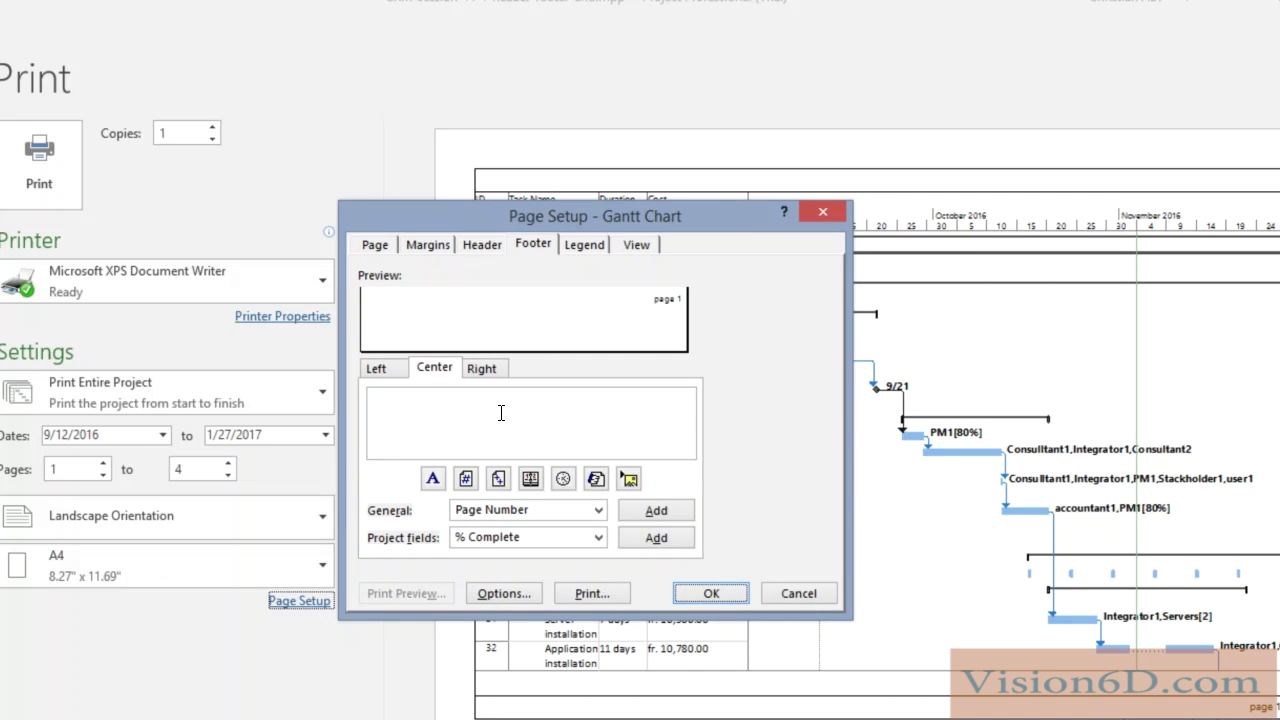
left_click(530, 480)
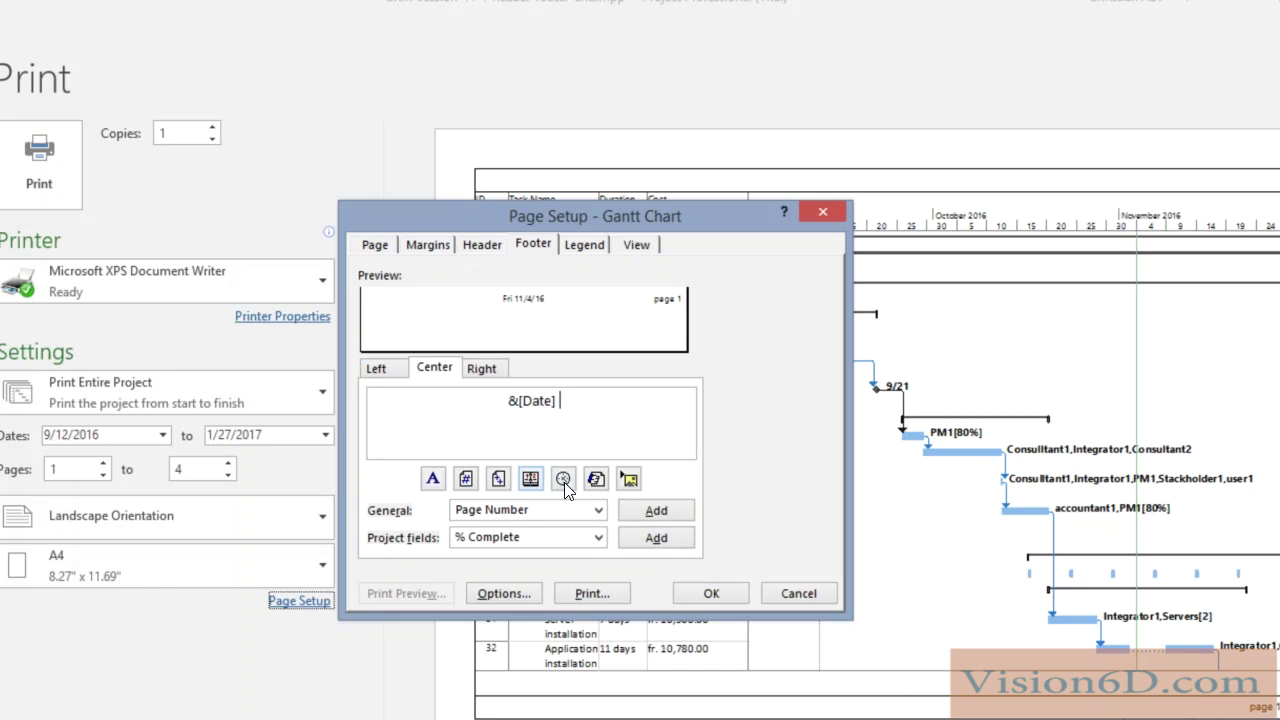
left_click(566, 484)
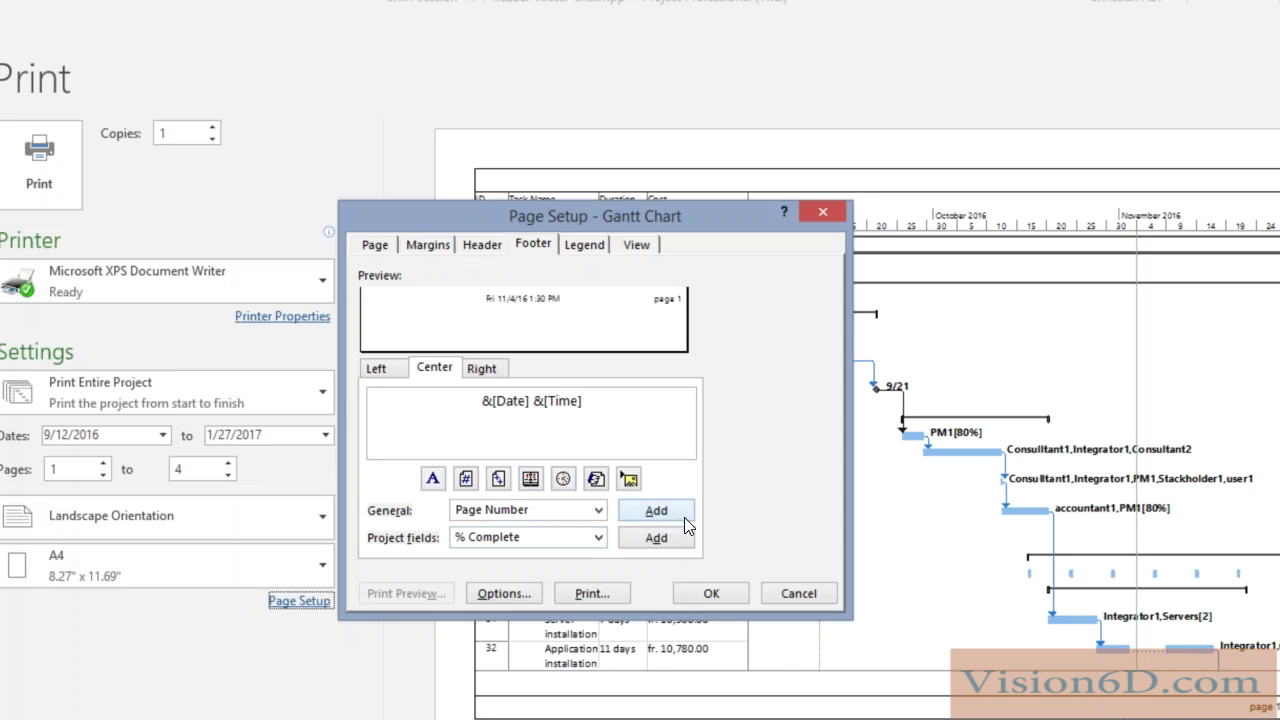
left_click(711, 594)
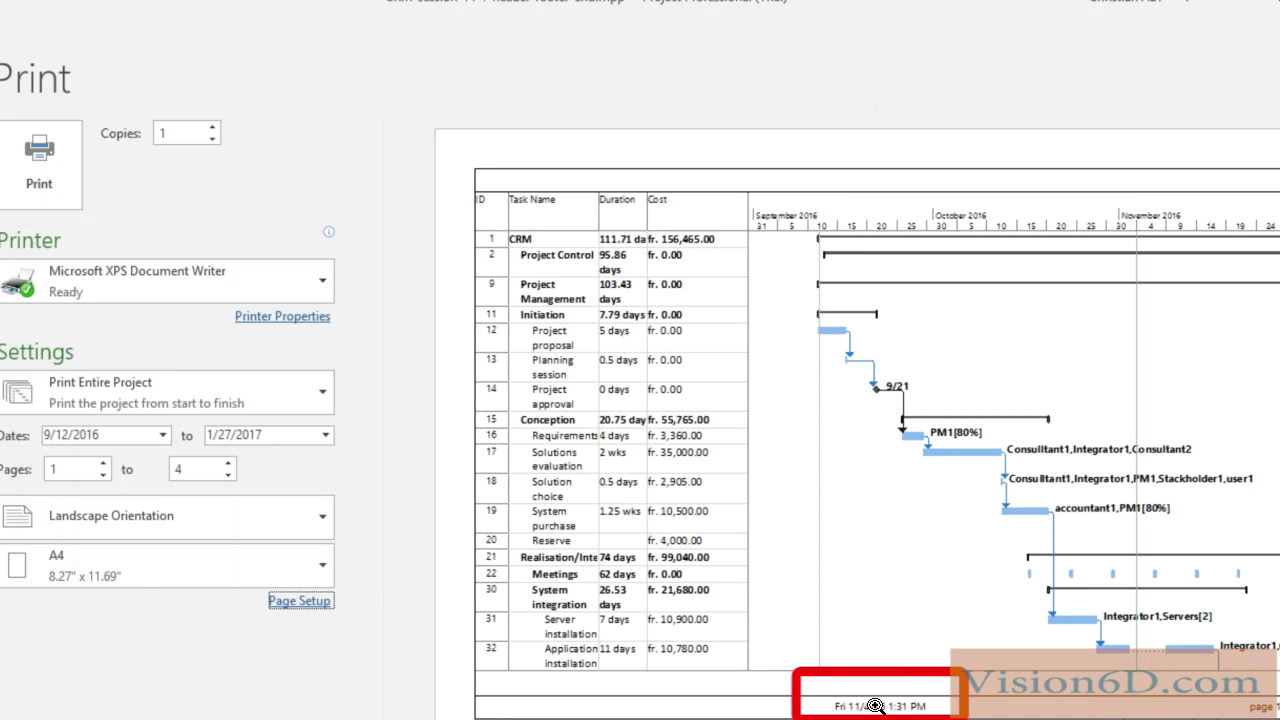
Add the File Name and Path field to the left footer section
left_click(972, 710)
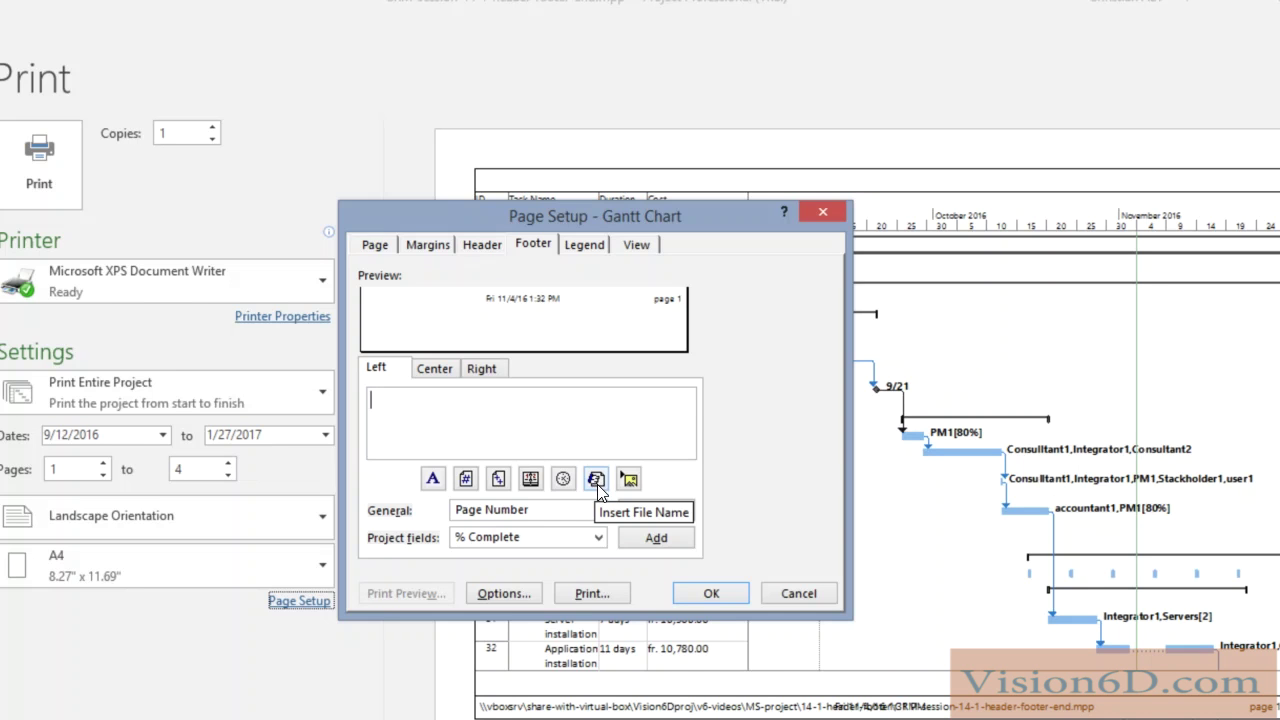
left_click(598, 511)
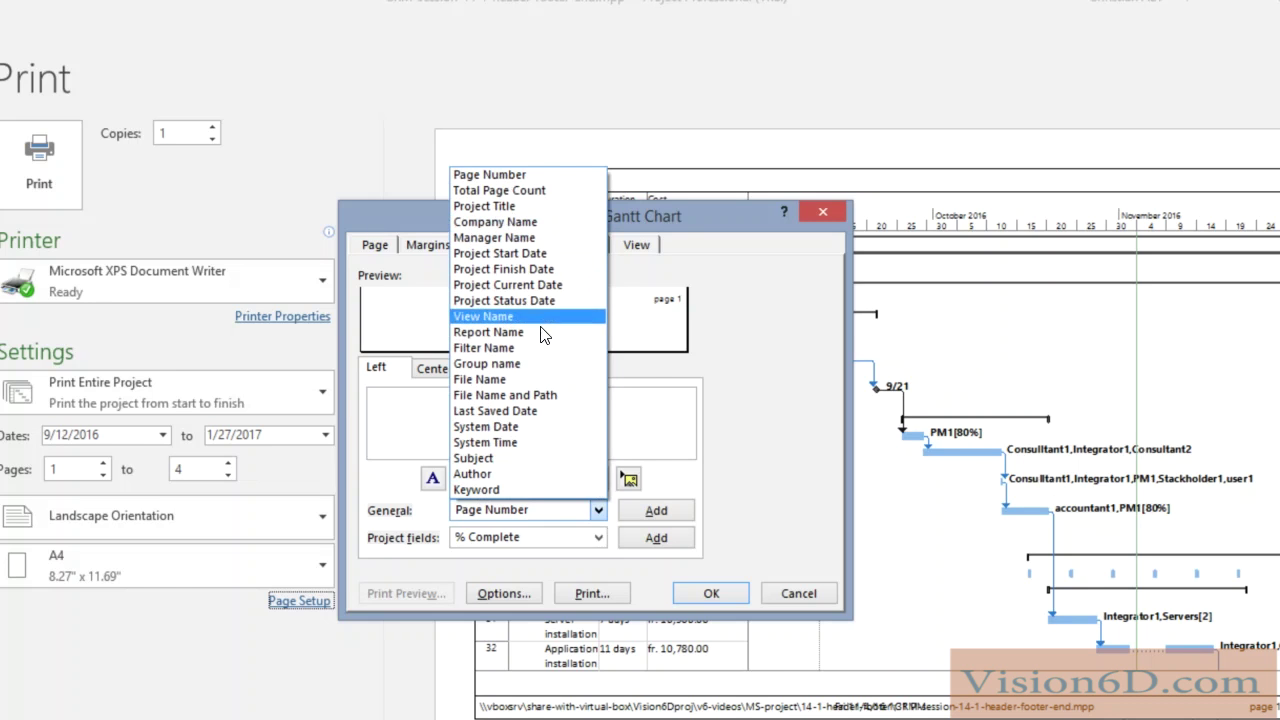
left_click(535, 395)
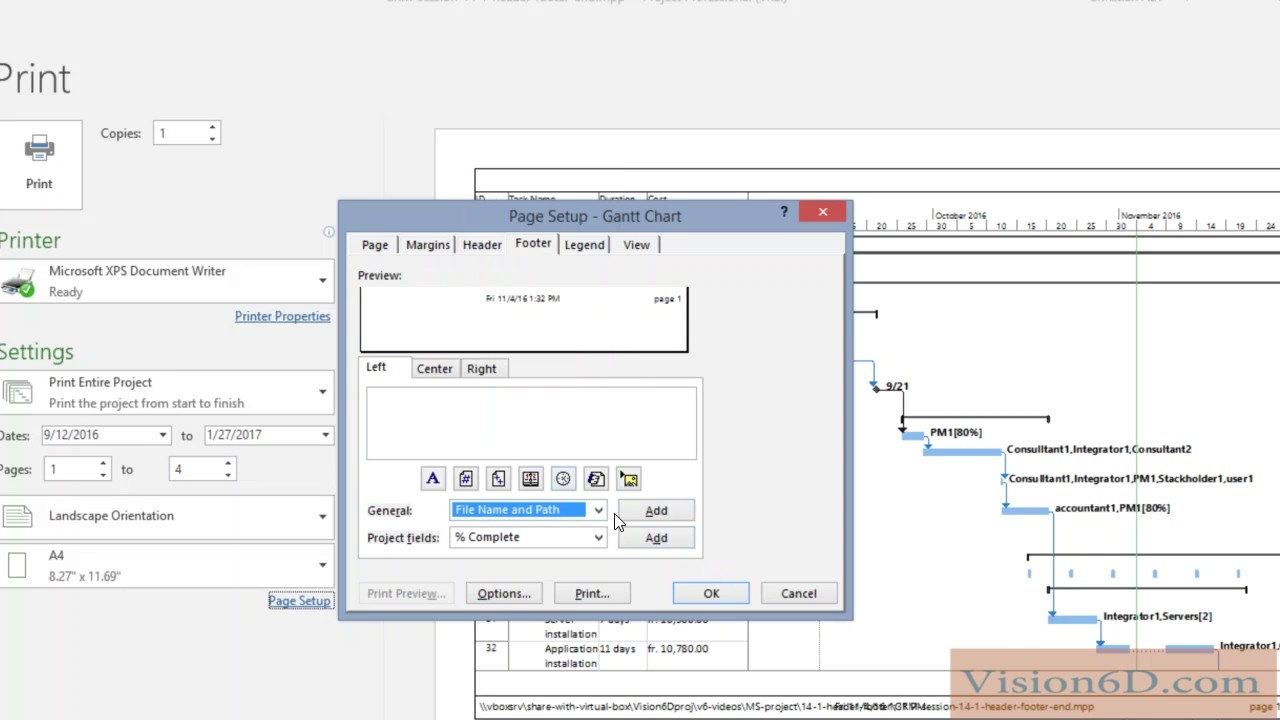
left_click(672, 512)
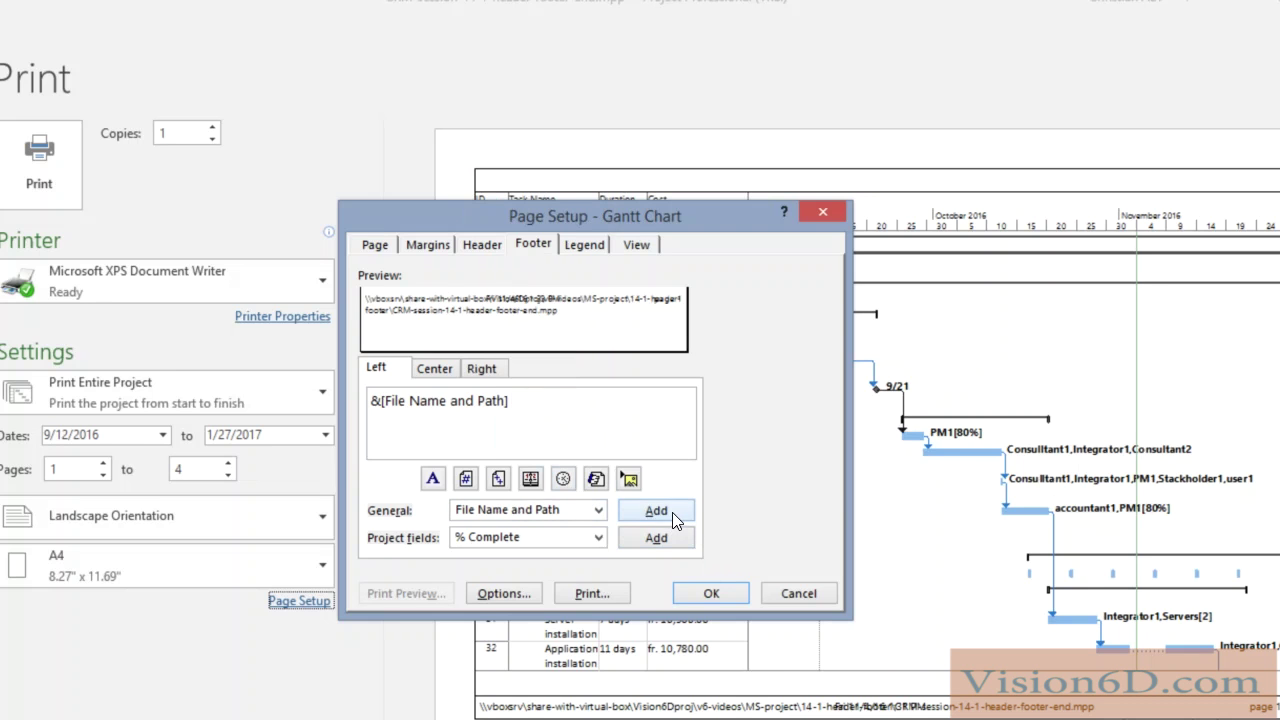
Delete the &[Date] &[Time] codes from the centre footer and apply the changes
left_click(436, 374)
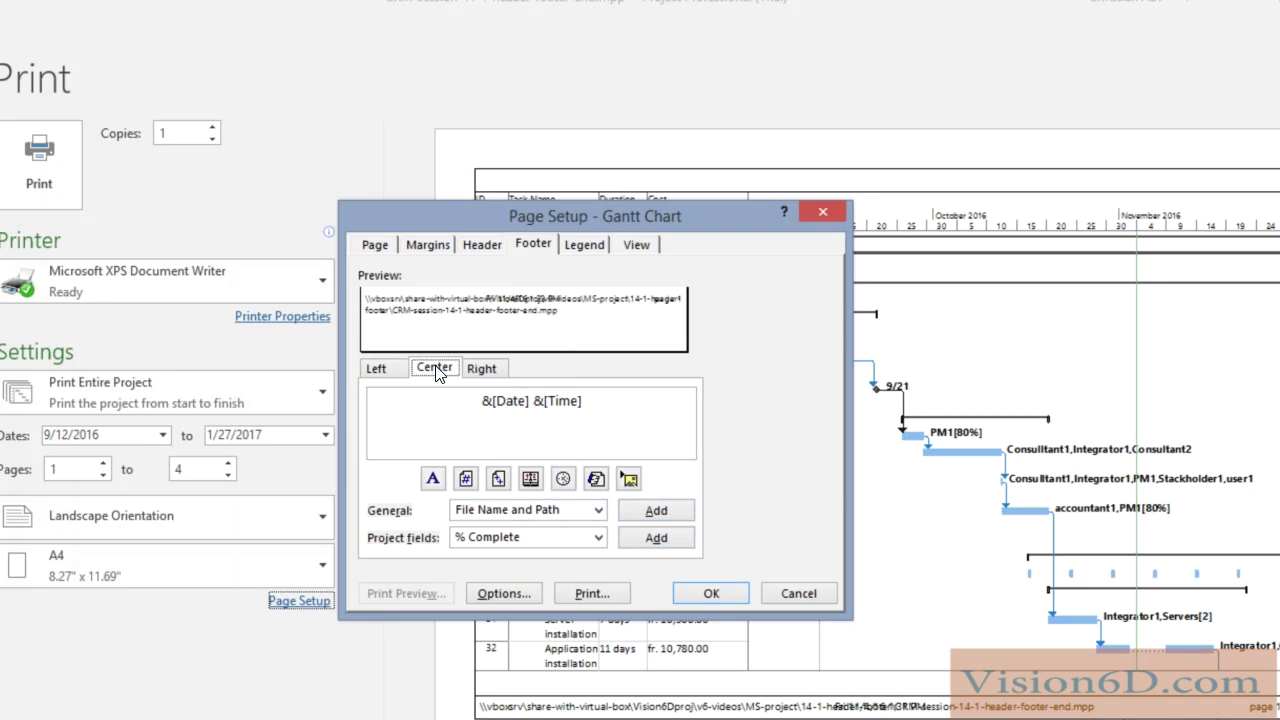
left_click(596, 401)
key("BackSpace")
key("BackSpace")
key("BackSpace")
key("BackSpace")
key("BackSpace")
key("BackSpace")
key("BackSpace")
key("BackSpace")
key("BackSpace")
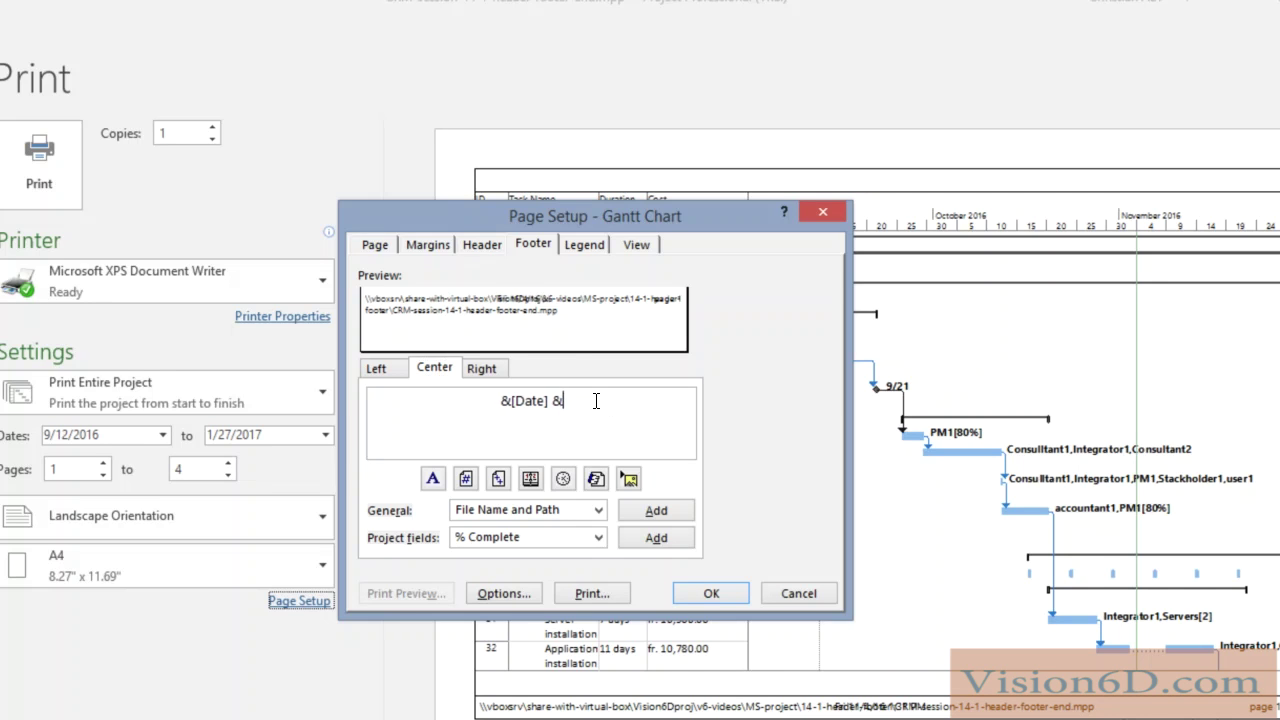
key("BackSpace")
key("BackSpace")
key("BackSpace")
key("BackSpace")
key("BackSpace")
key("BackSpace")
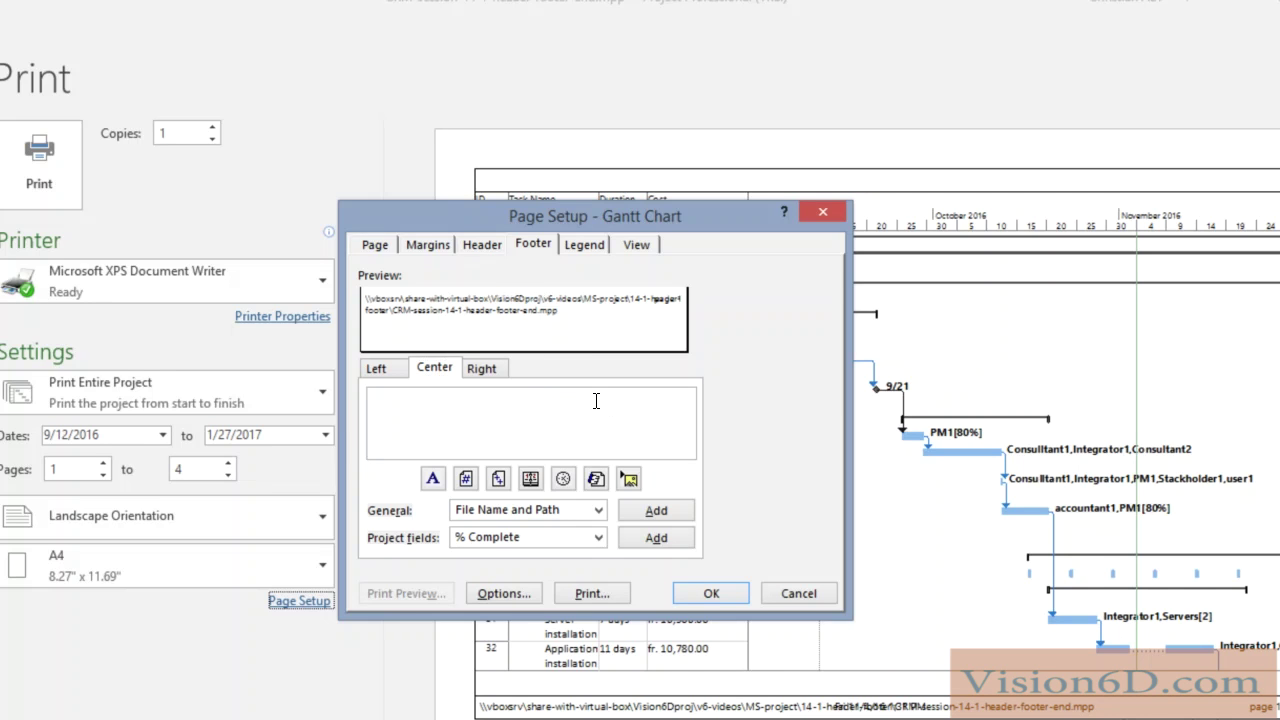
left_click(711, 593)
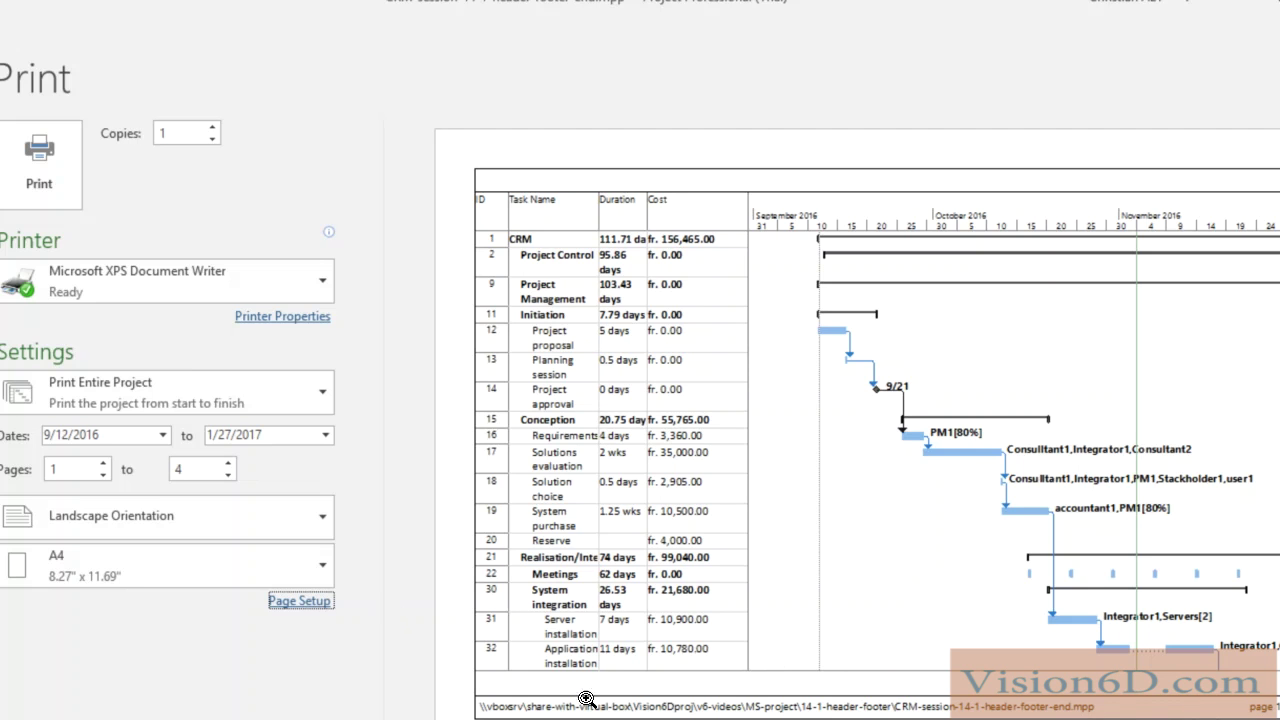
Insert the current date before 'page &[Page]' in the right footer, giving 'Fri 11/4/16 page 1'
left_click(305, 600)
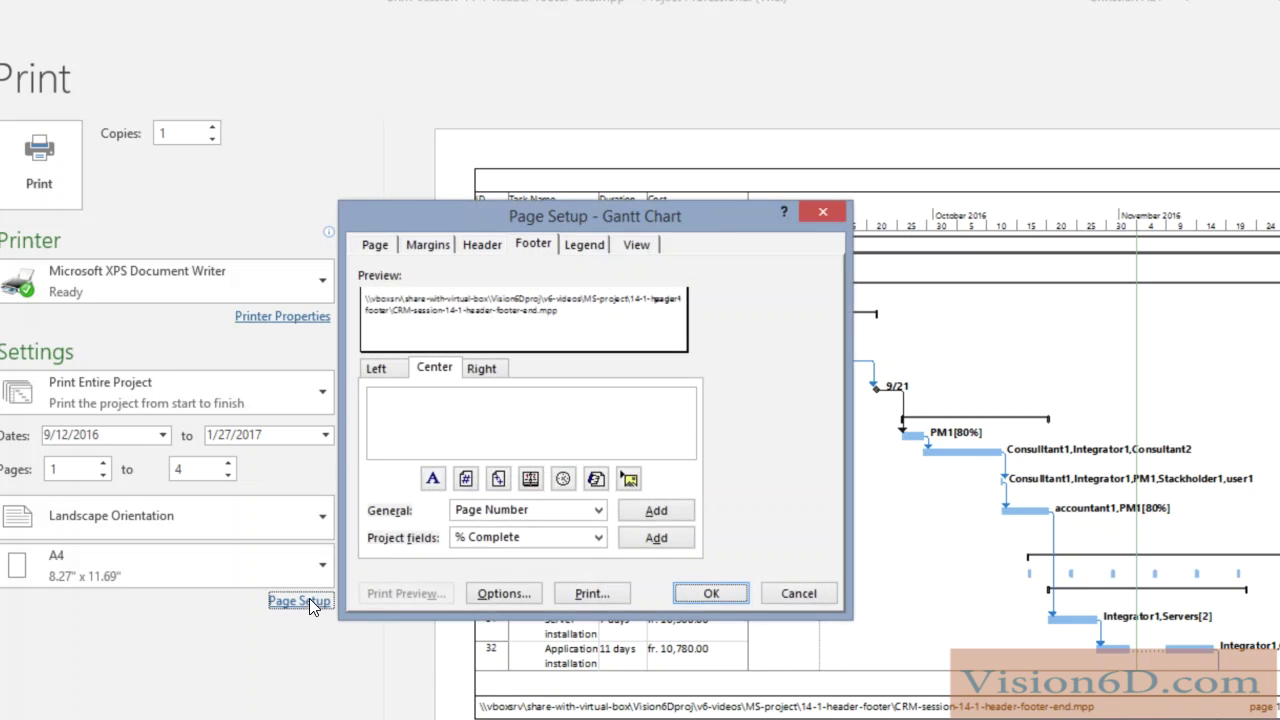
left_click(484, 369)
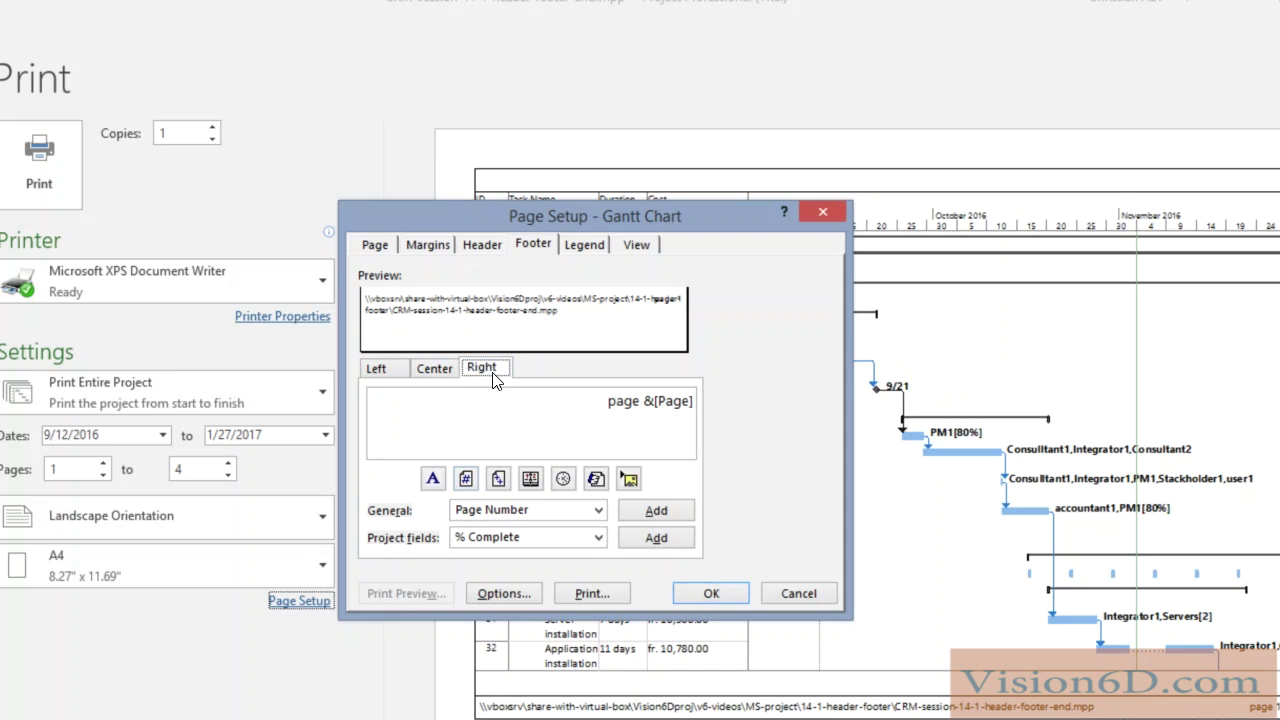
triple_click(612, 412)
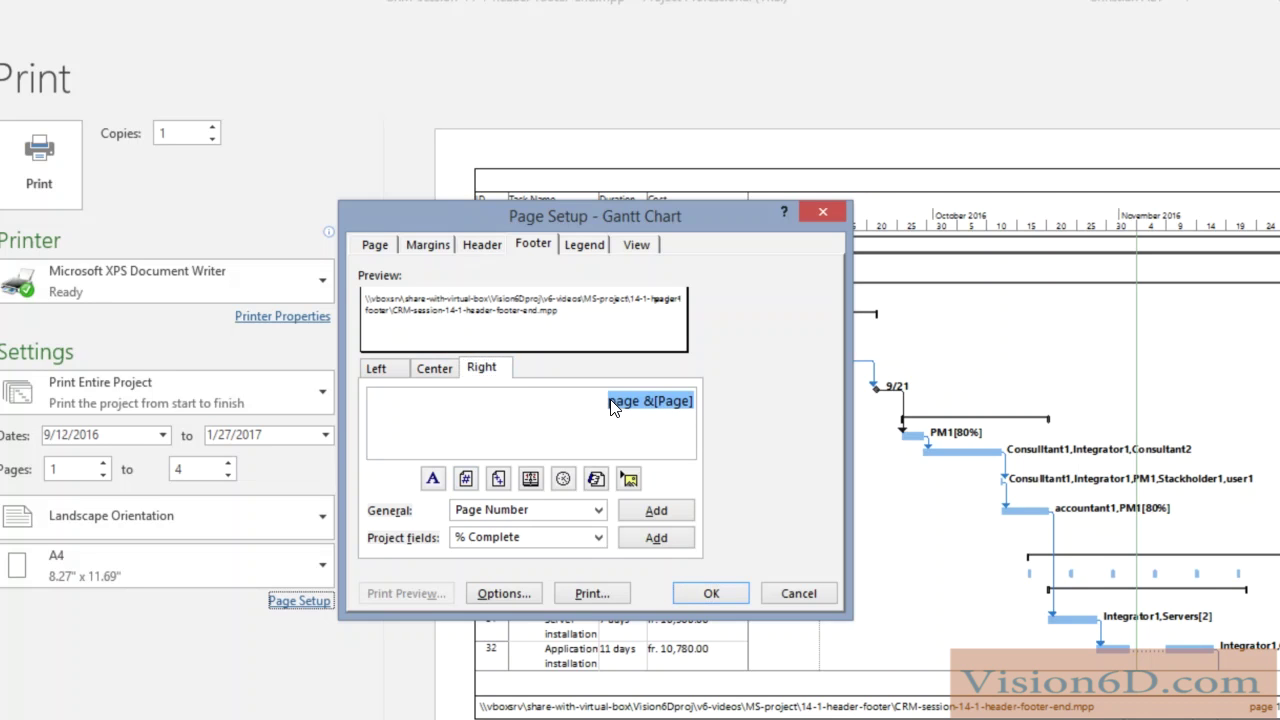
left_click(611, 408)
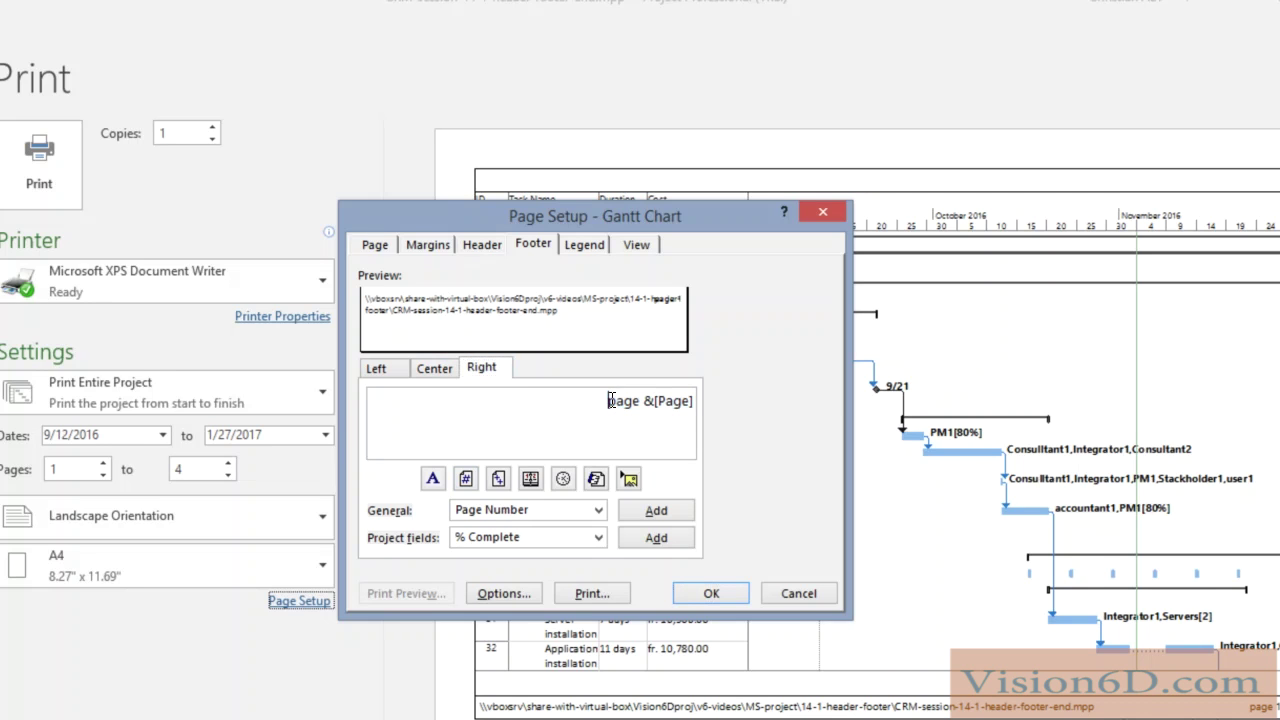
left_click(530, 480)
left_click(704, 594)
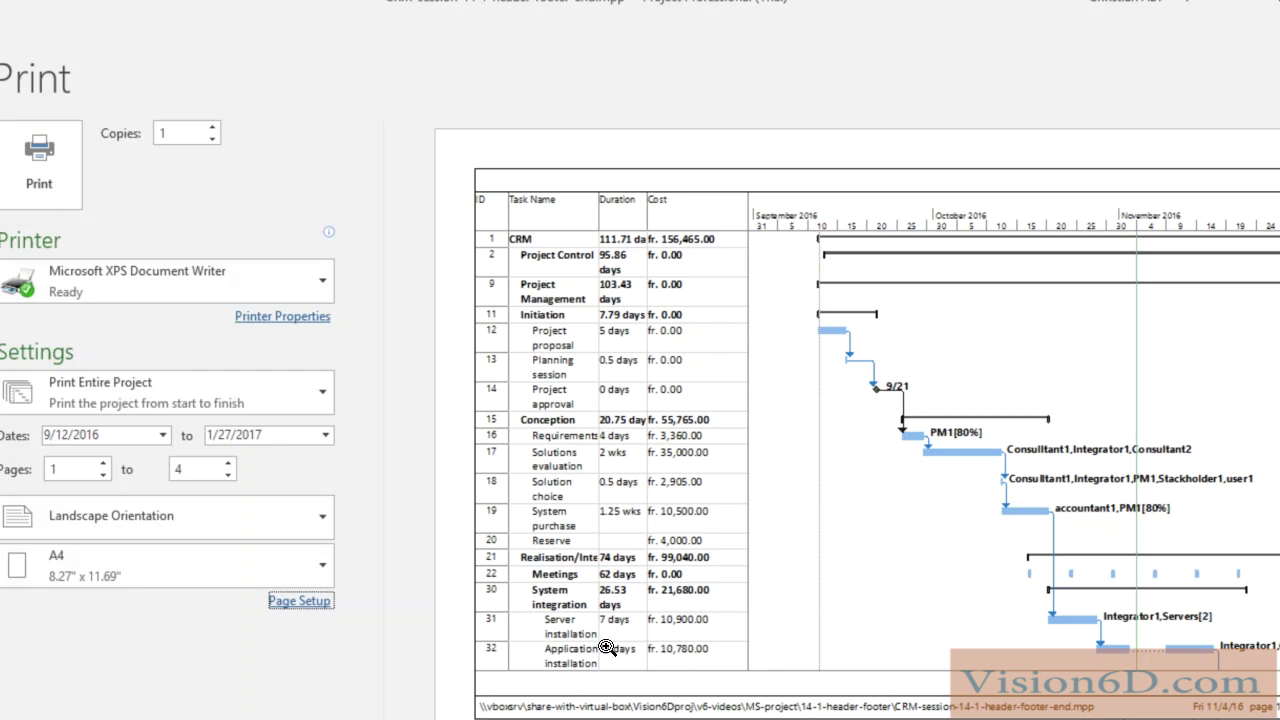
left_click(296, 603)
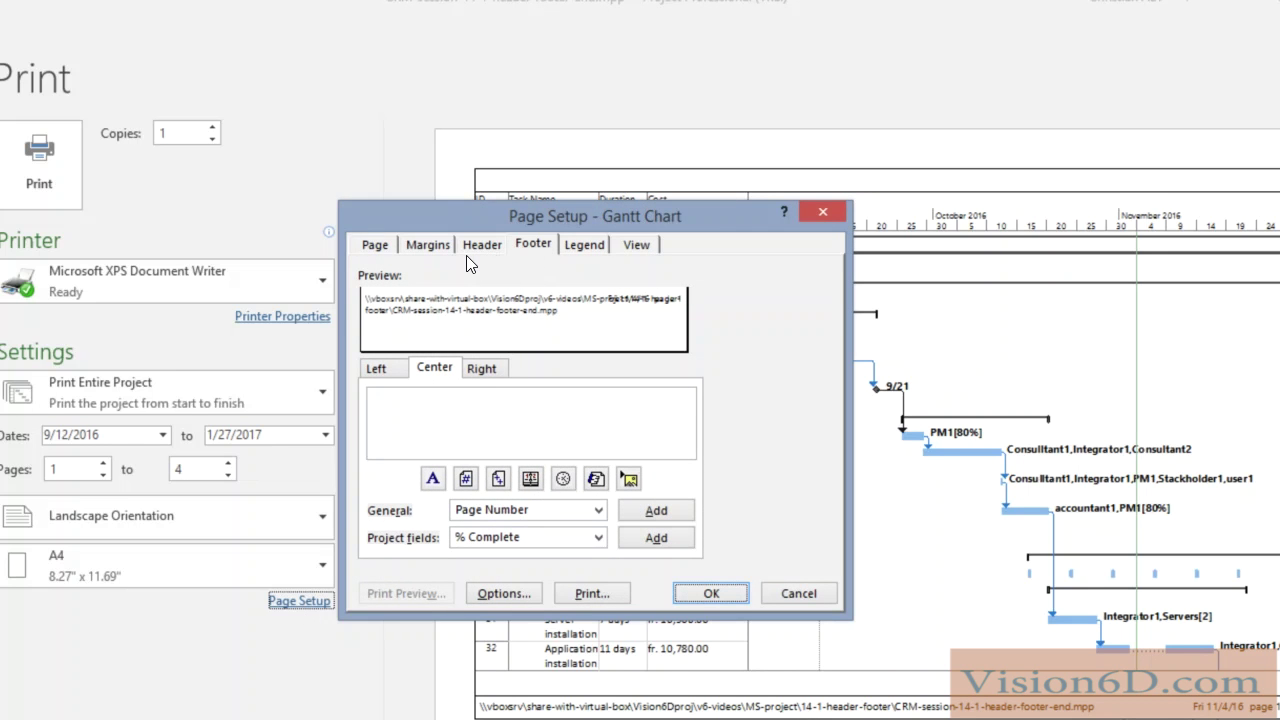
left_click(488, 248)
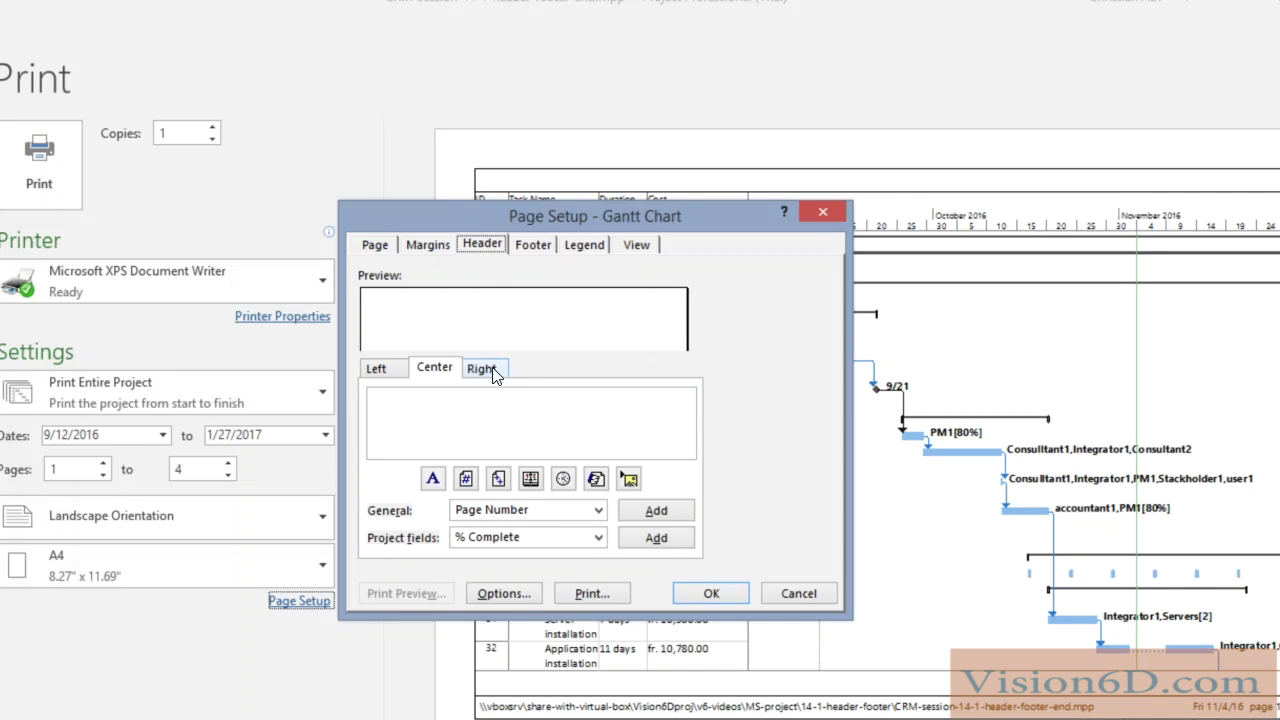
left_click(377, 370)
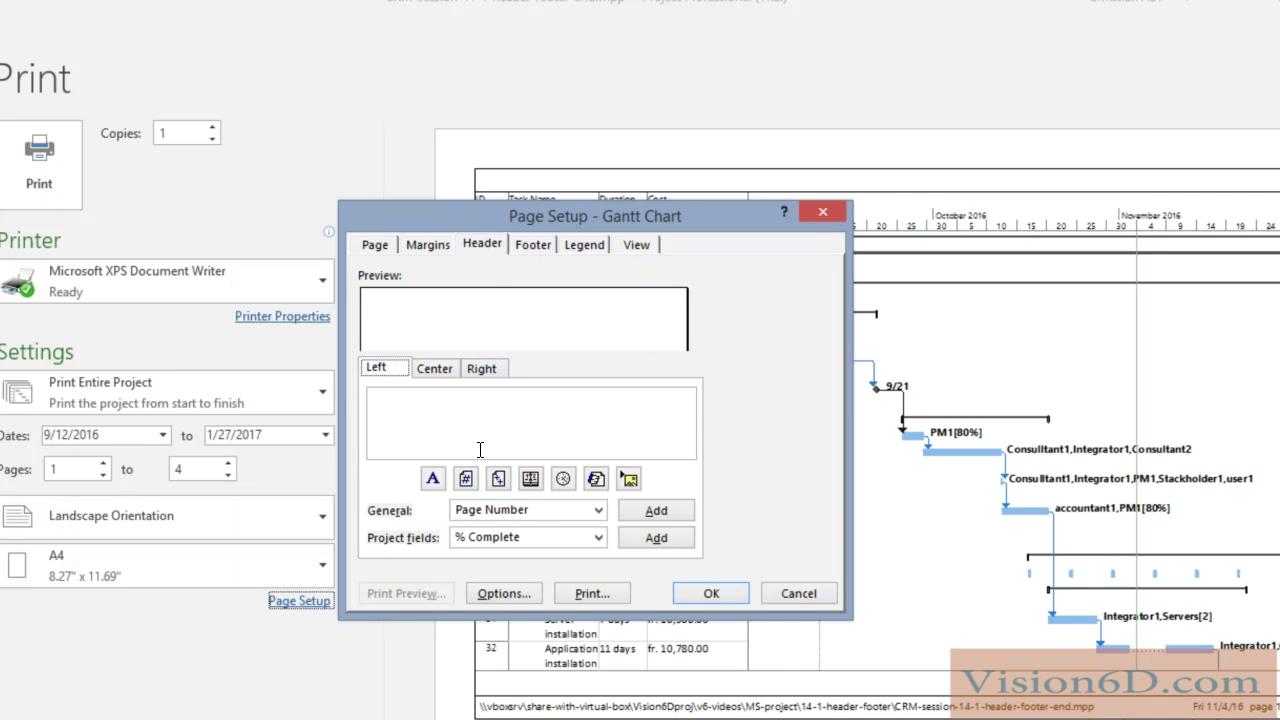
left_click(598, 512)
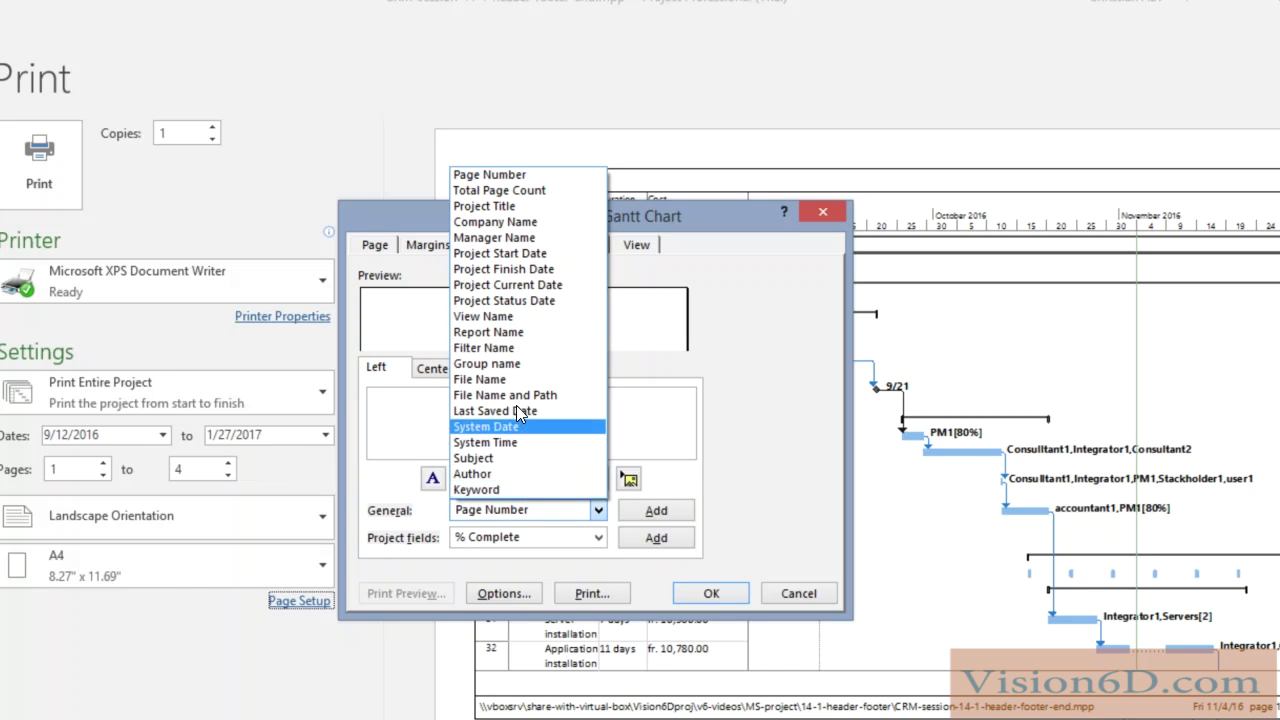
left_click(511, 207)
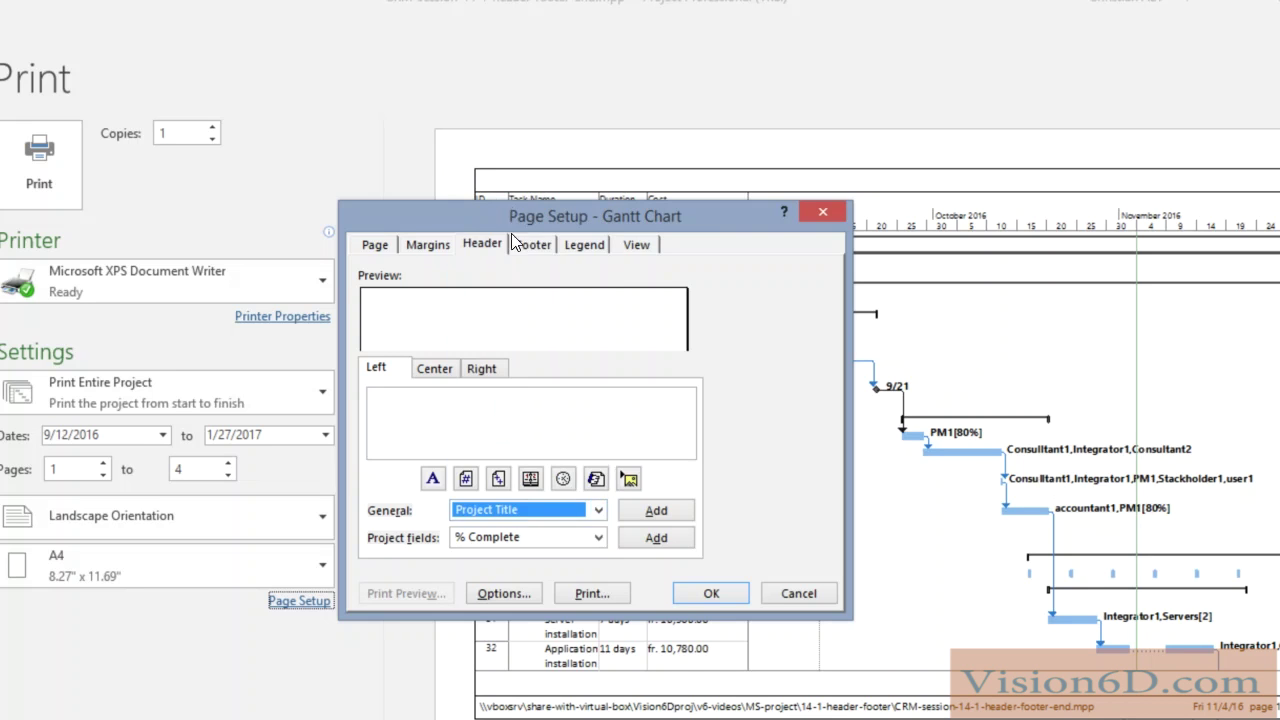
left_click(722, 599)
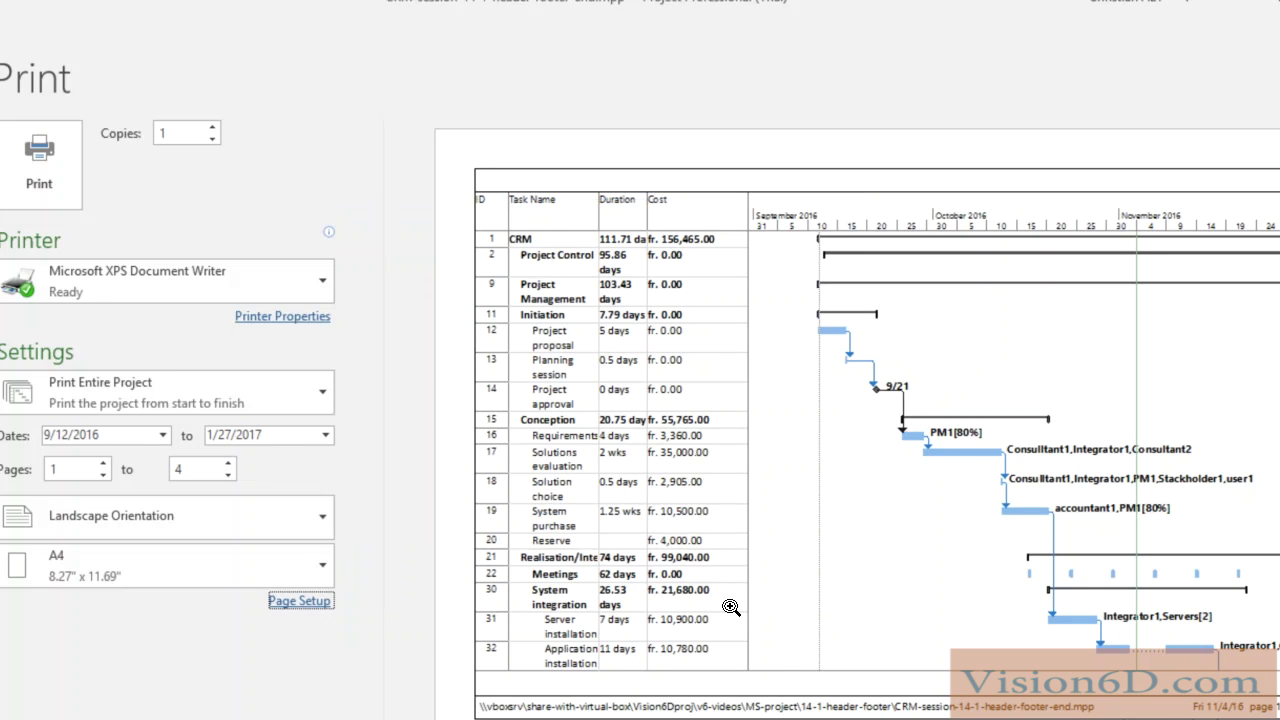
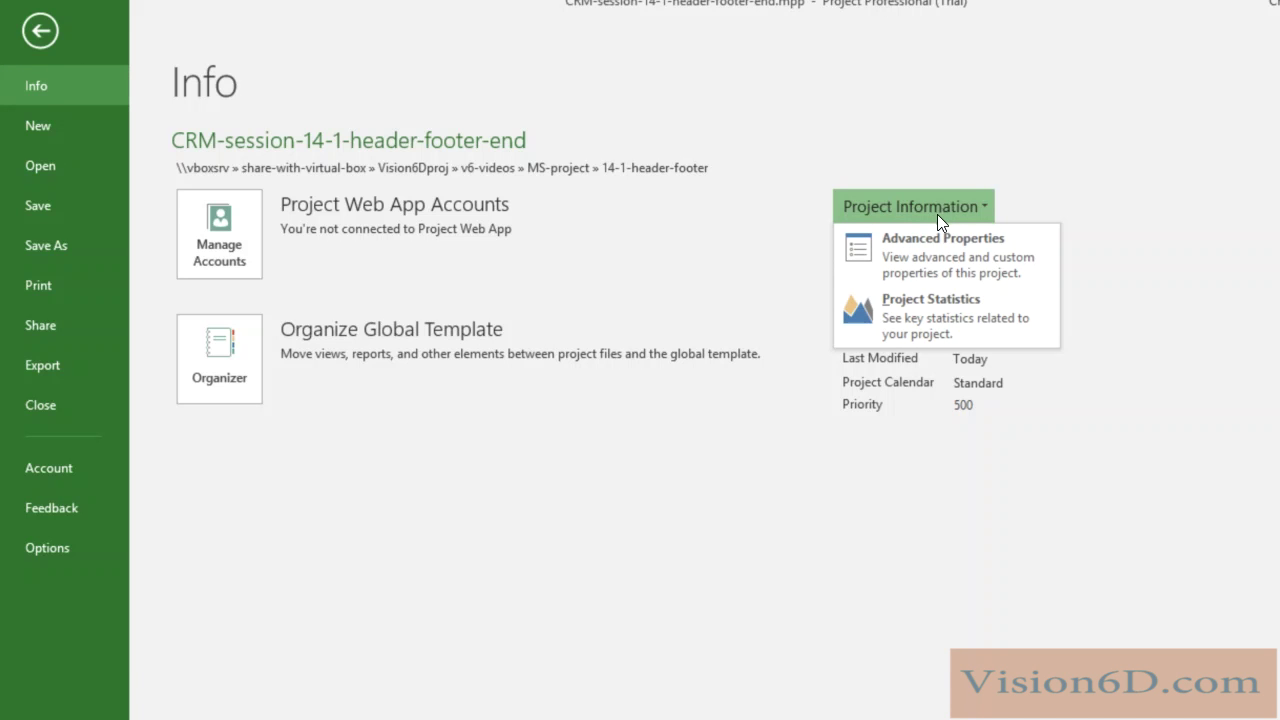
In Advanced Properties, enter the manager's name and company Vision 6D, and remove '.mpp' from the title
left_click(933, 250)
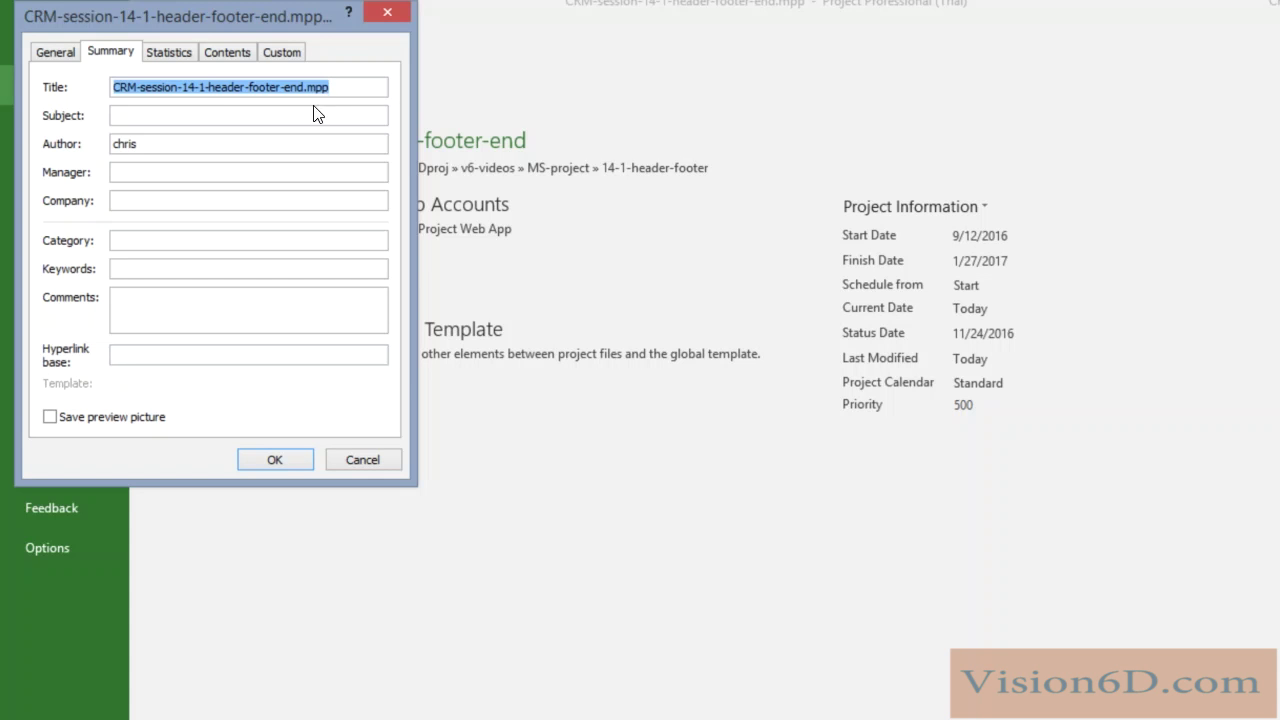
left_click(133, 172)
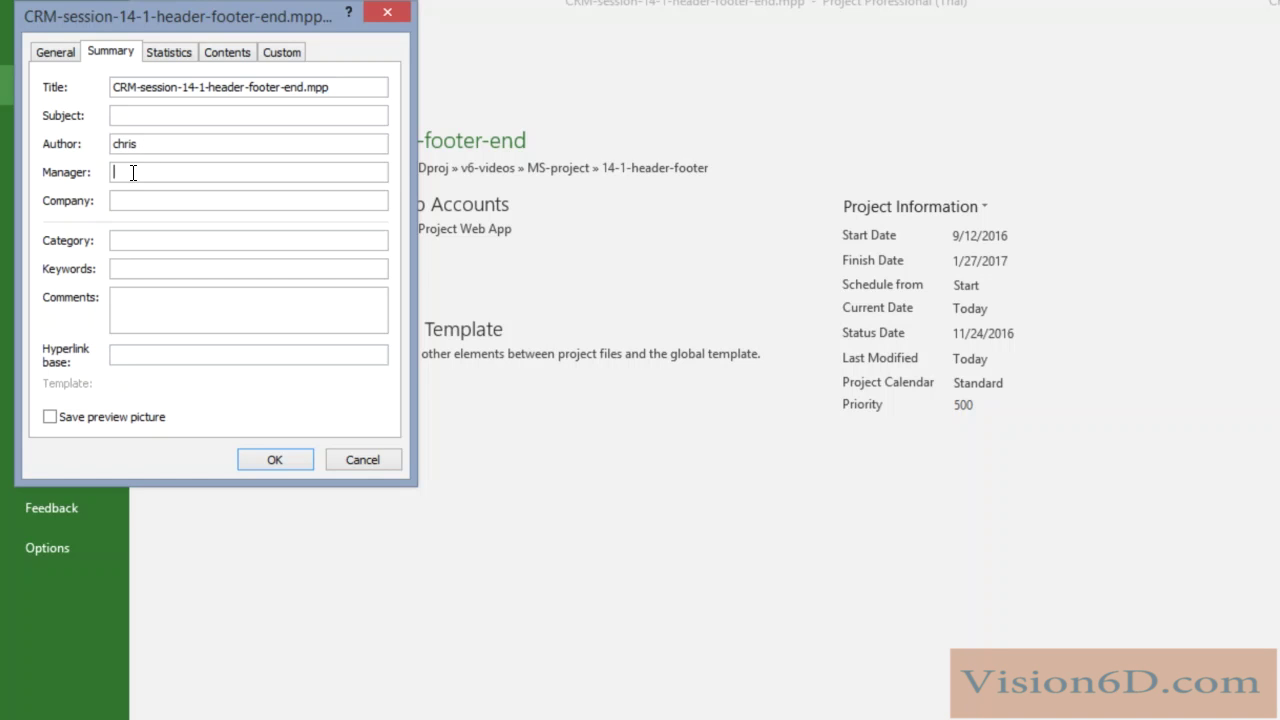
type("Christian ")
type("ALT")
type("Vision ")
type("6D")
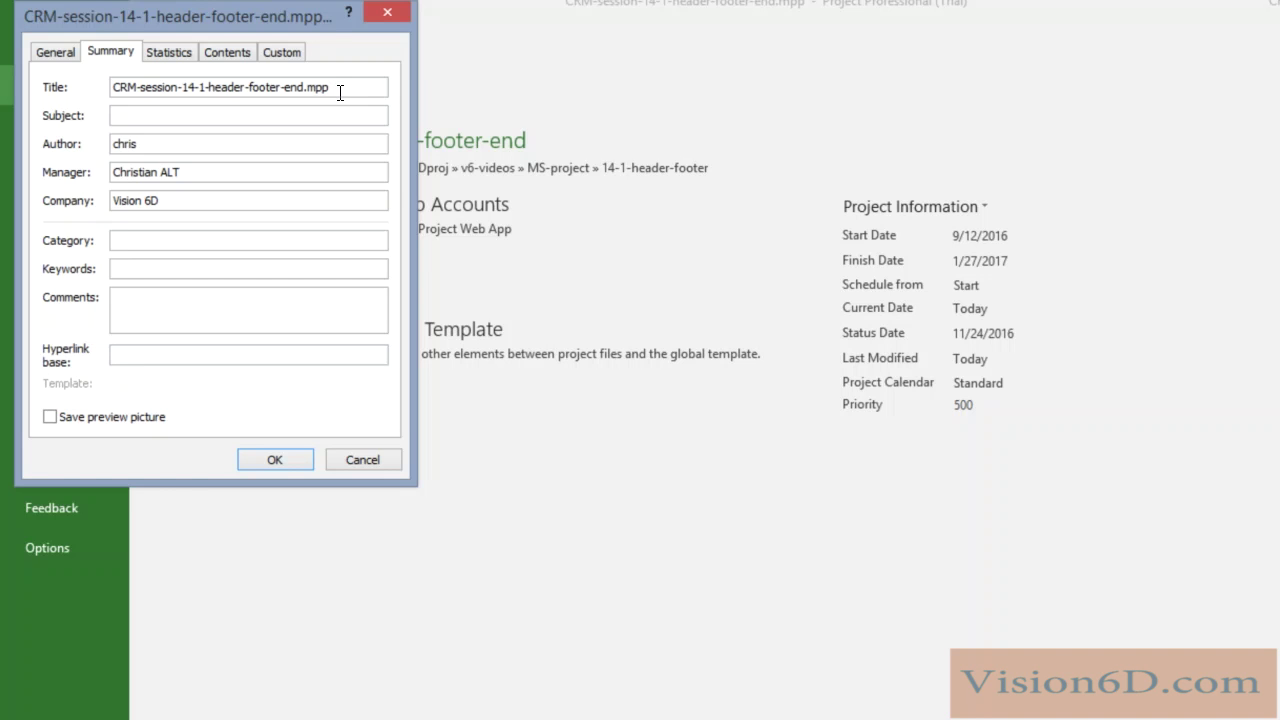
key("BackSpace")
key("BackSpace")
key("BackSpace")
left_click(275, 460)
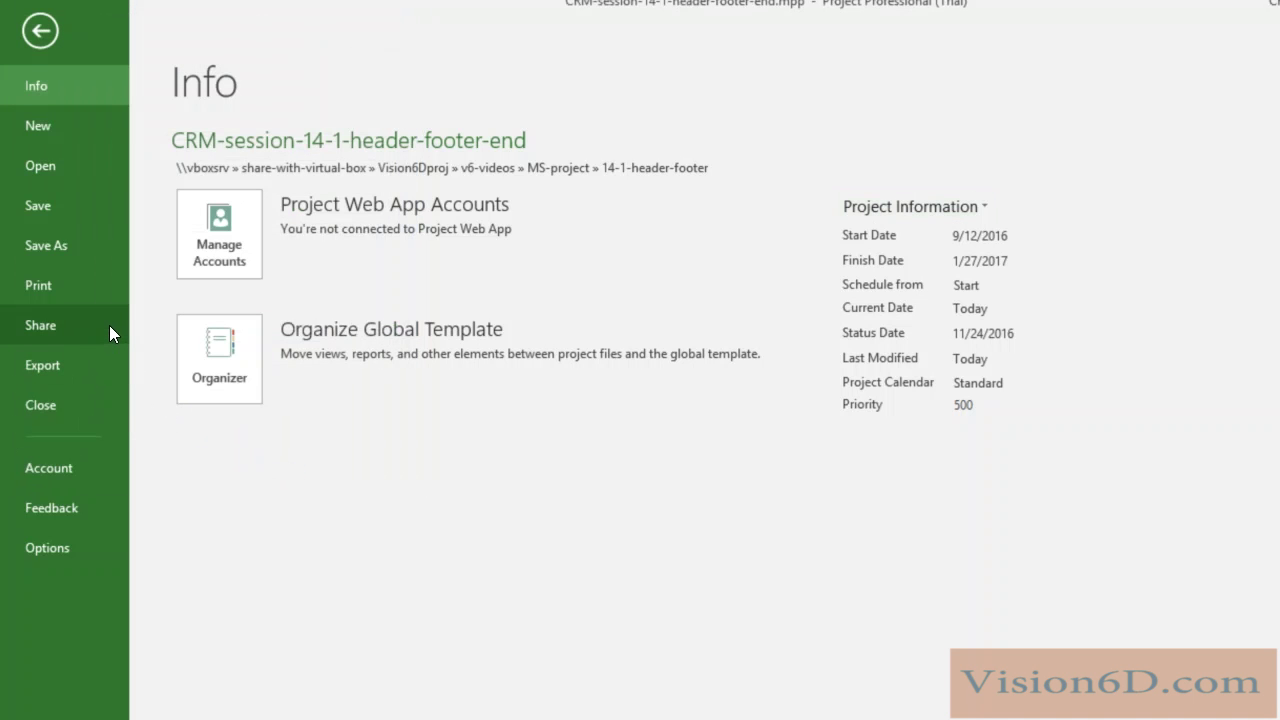
Insert the Project Title field into the left section of the Gantt chart page header
left_click(71, 286)
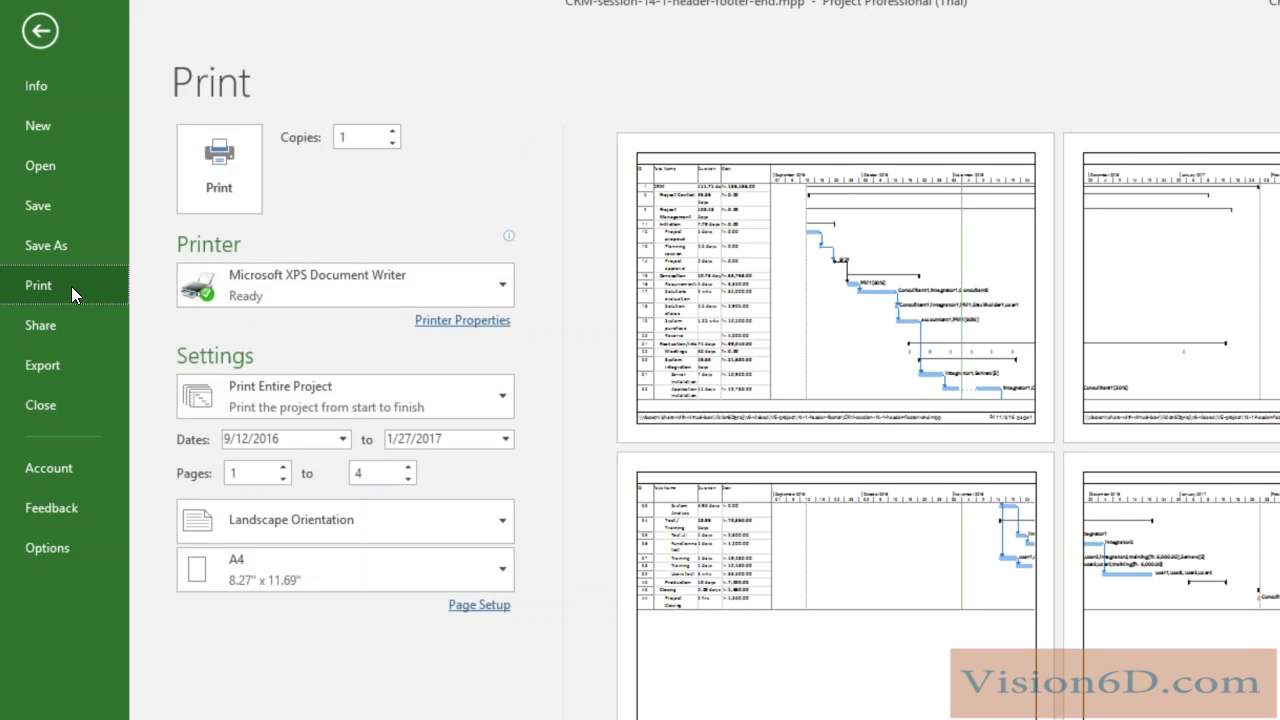
left_click(471, 606)
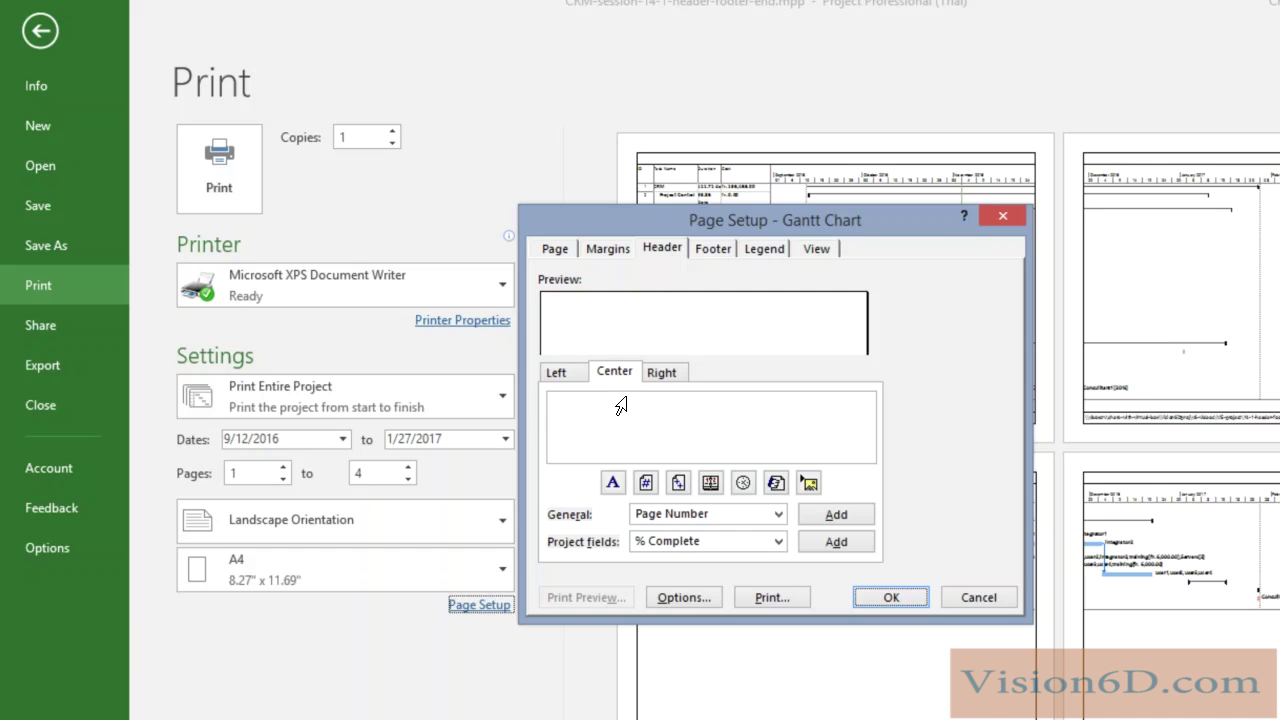
left_click(775, 515)
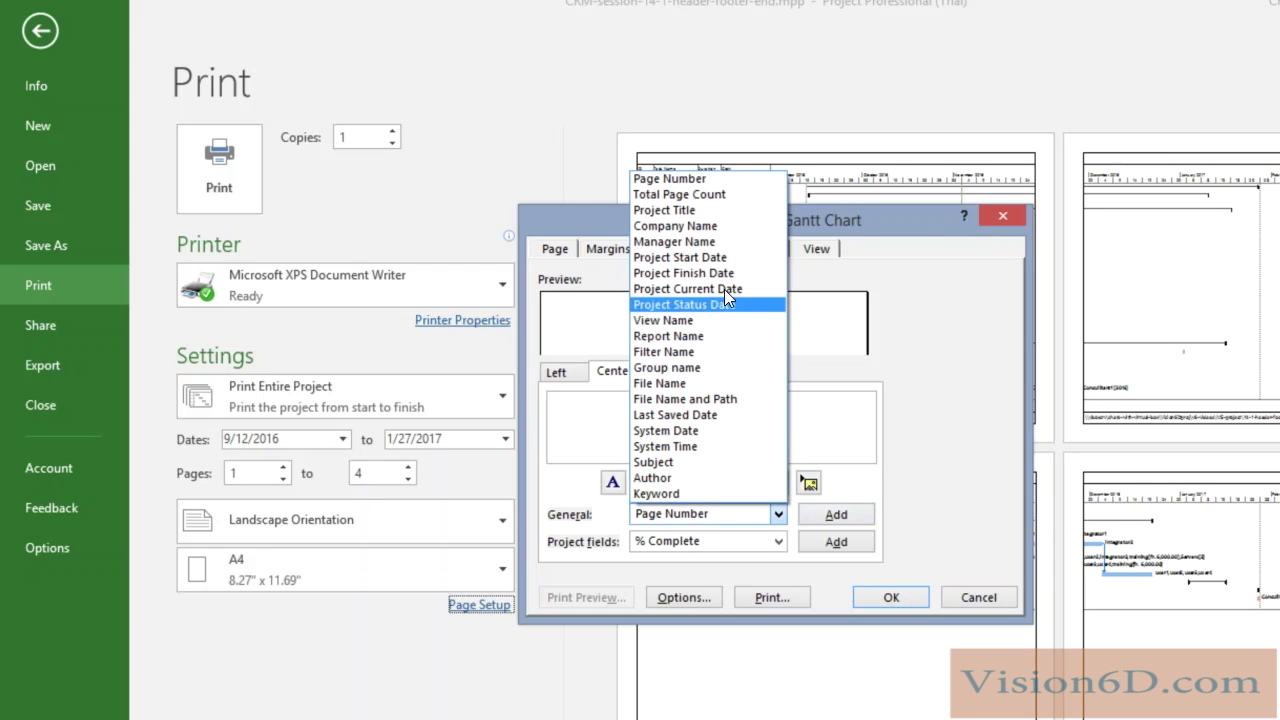
left_click(716, 210)
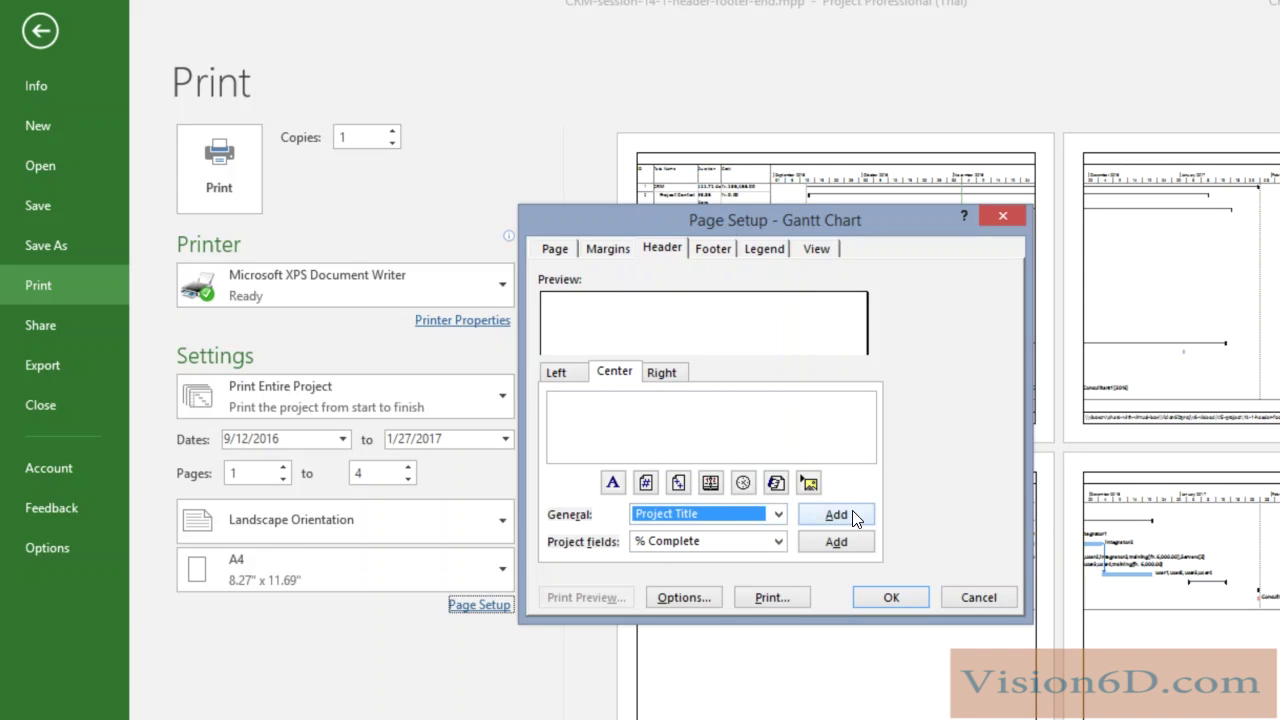
left_click(564, 372)
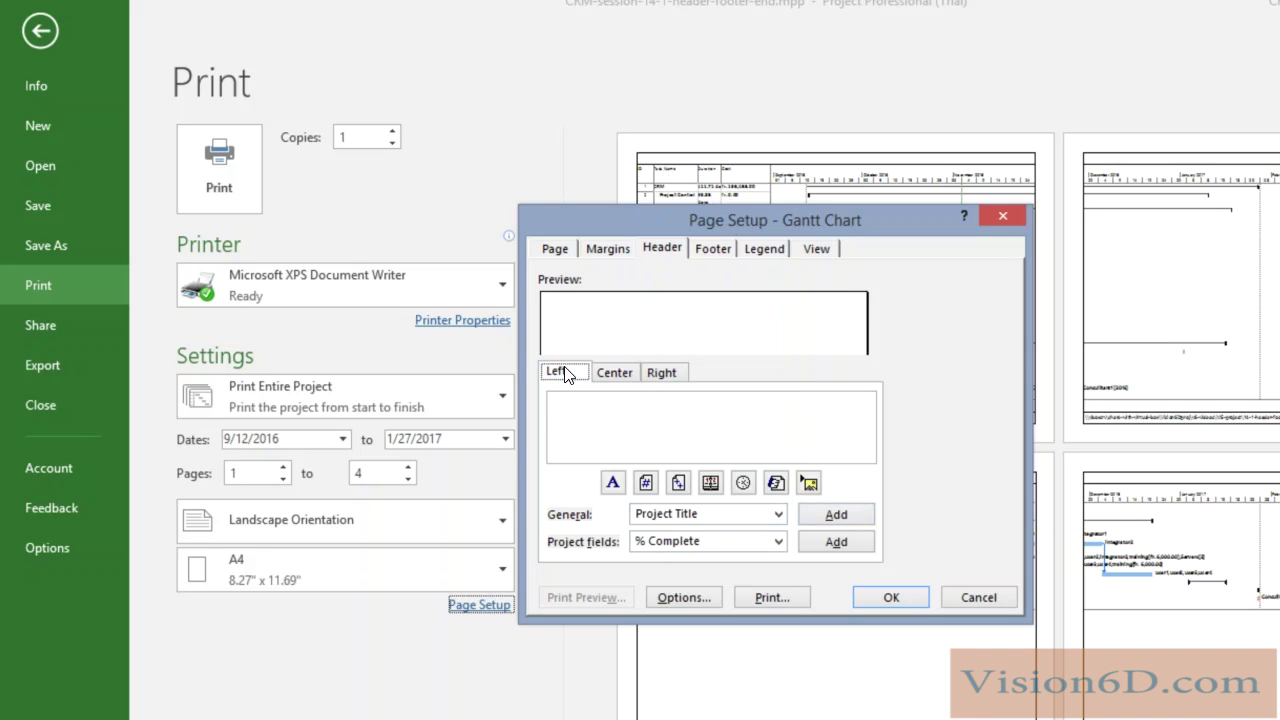
left_click(836, 514)
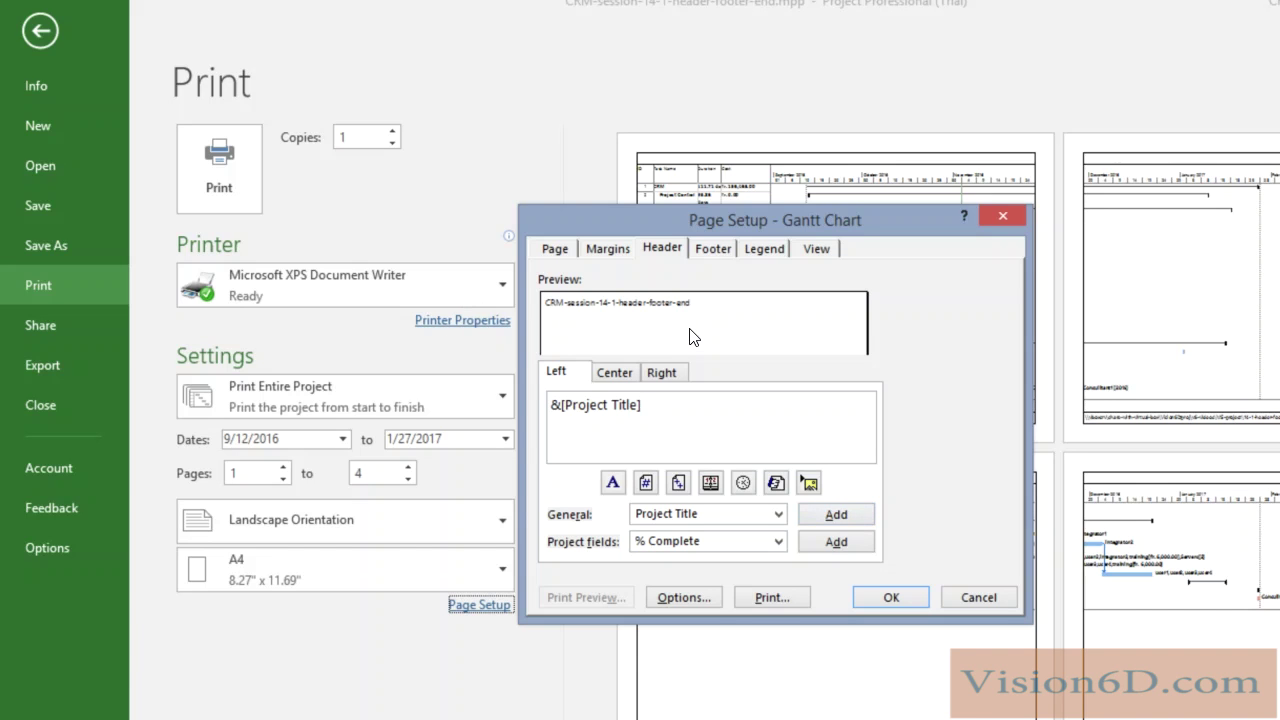
left_click(889, 597)
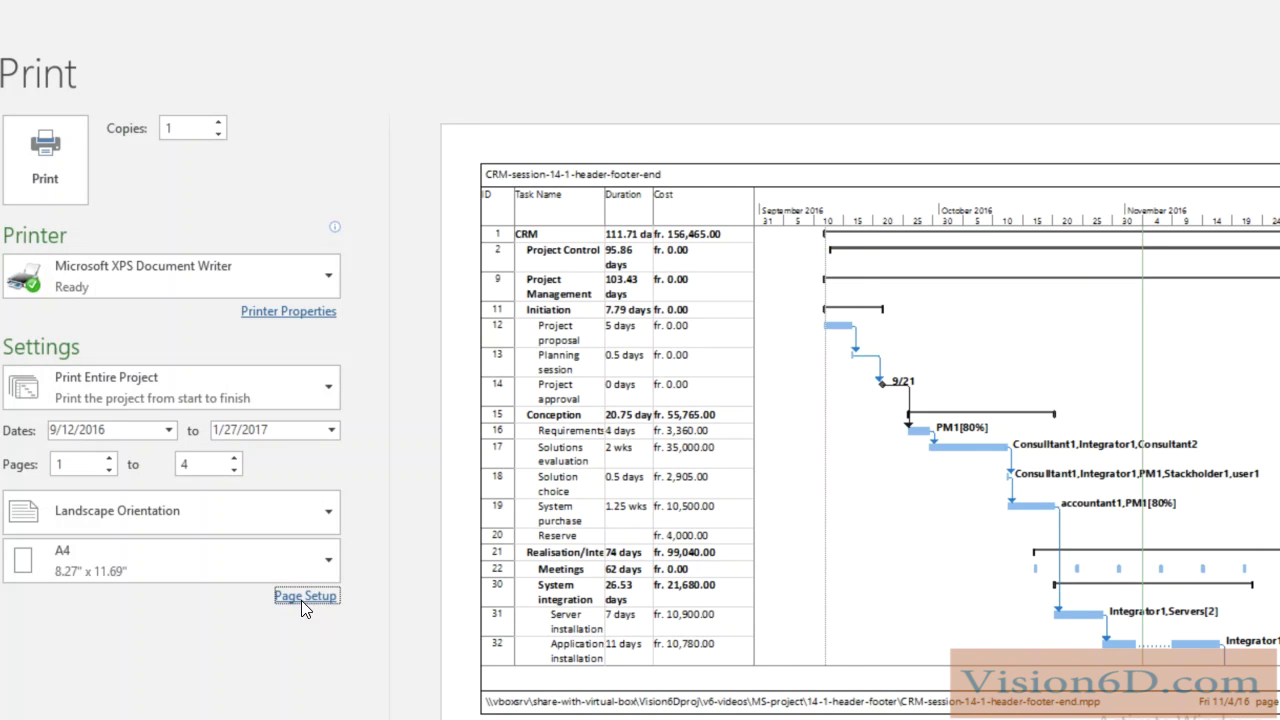
left_click(301, 600)
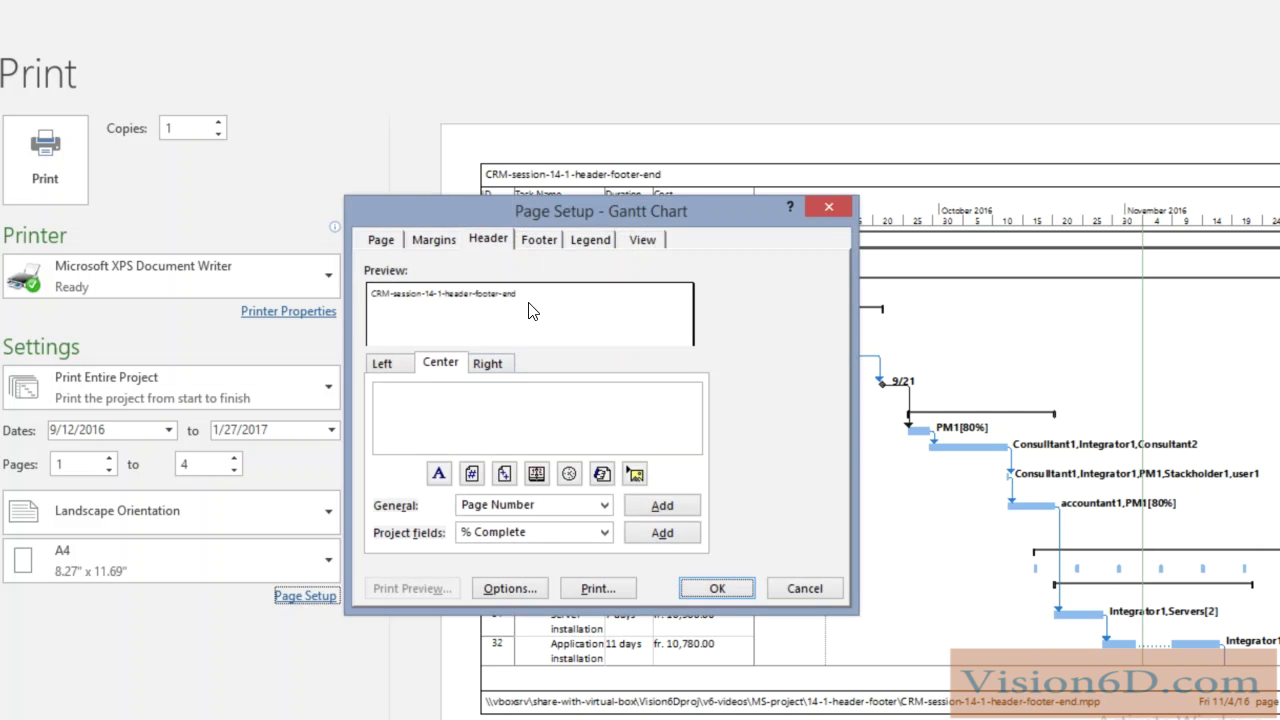
Add the Manager Name field right after &[Project Title] in the header's left section
left_click(387, 362)
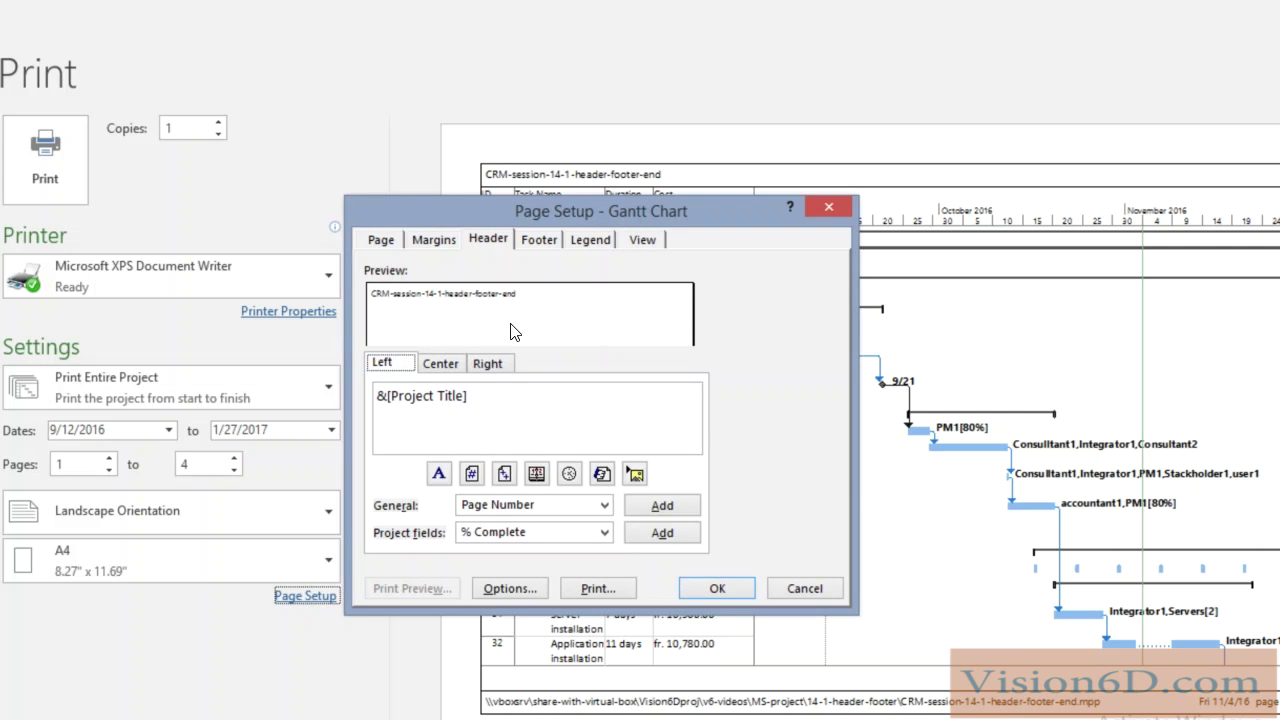
left_click(487, 395)
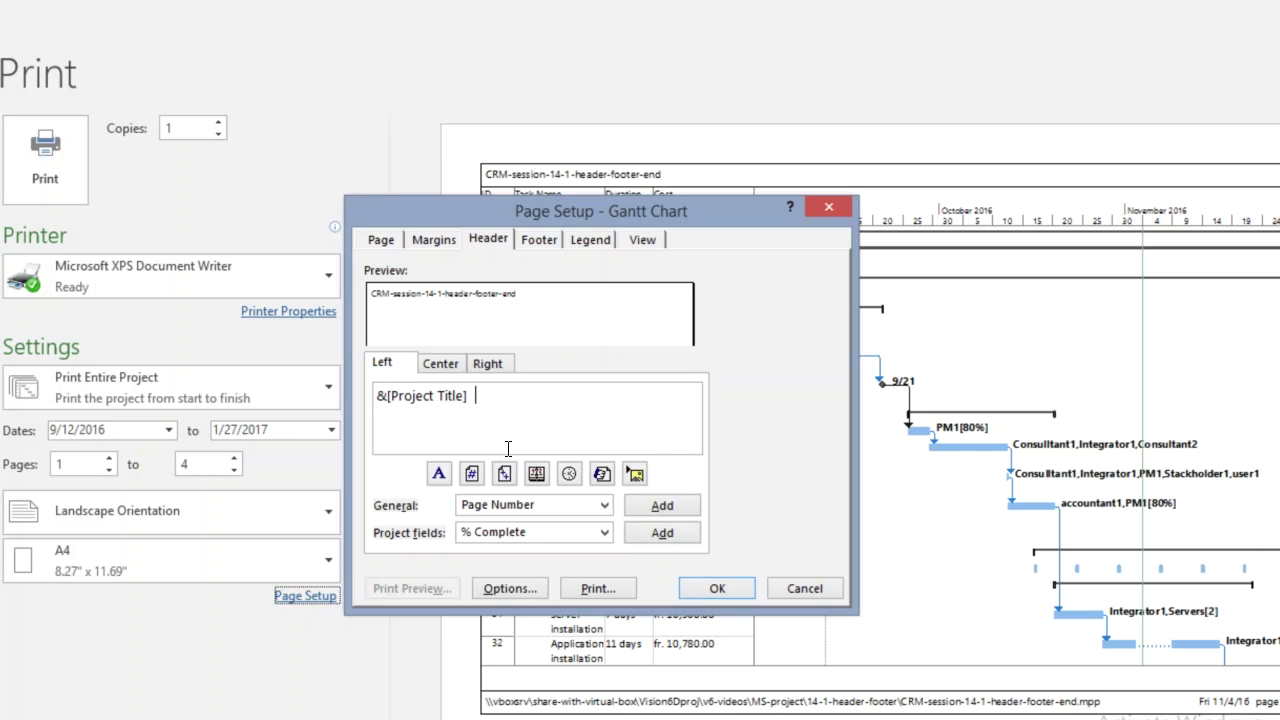
key("Tab")
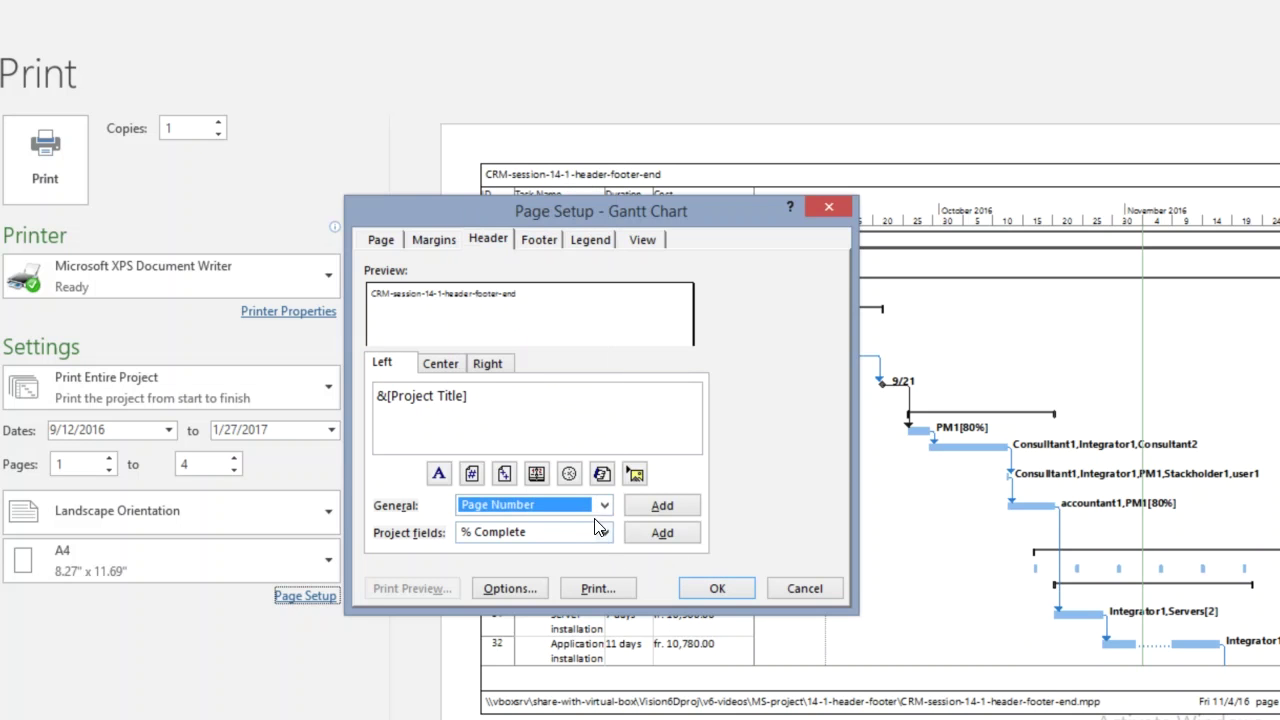
left_click(603, 507)
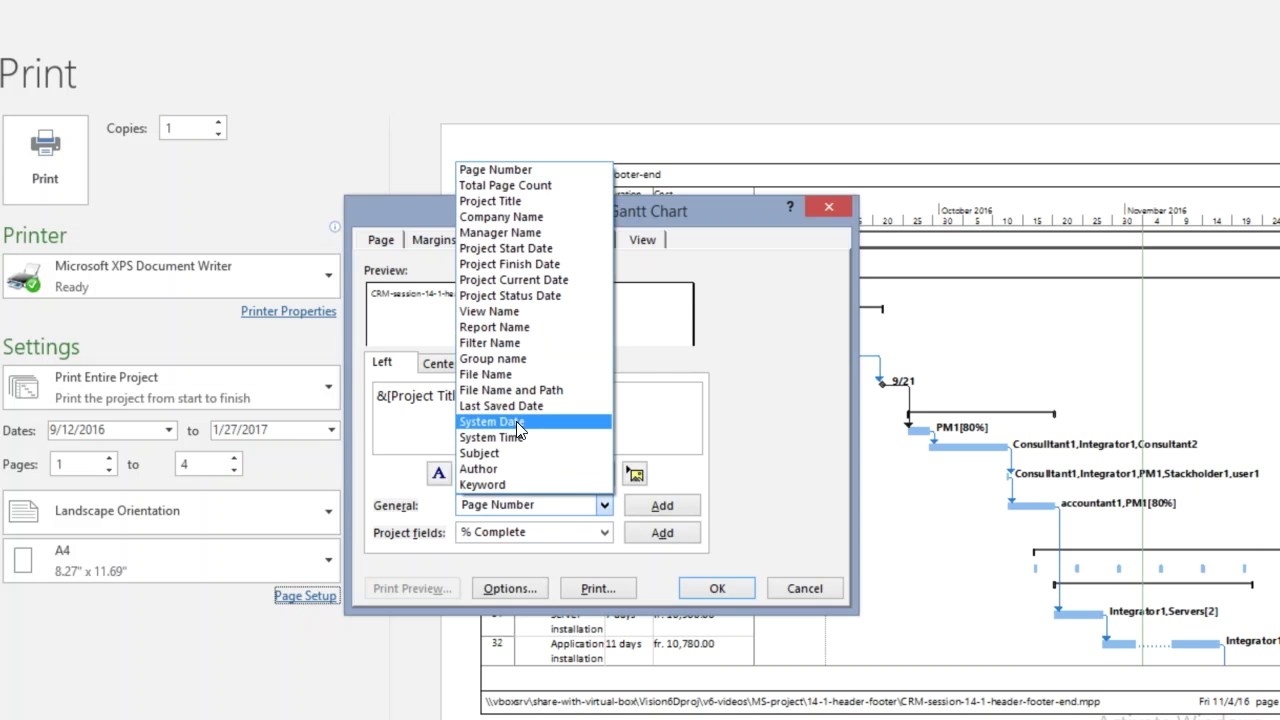
left_click(514, 240)
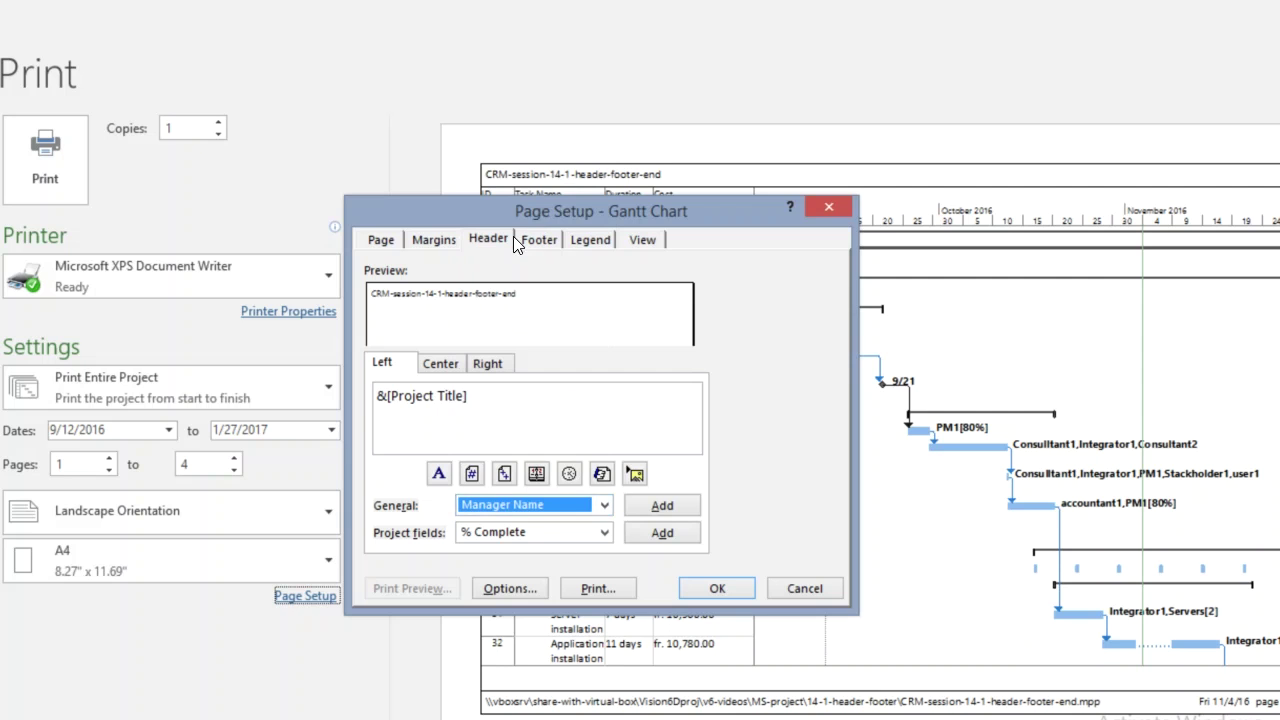
left_click(662, 506)
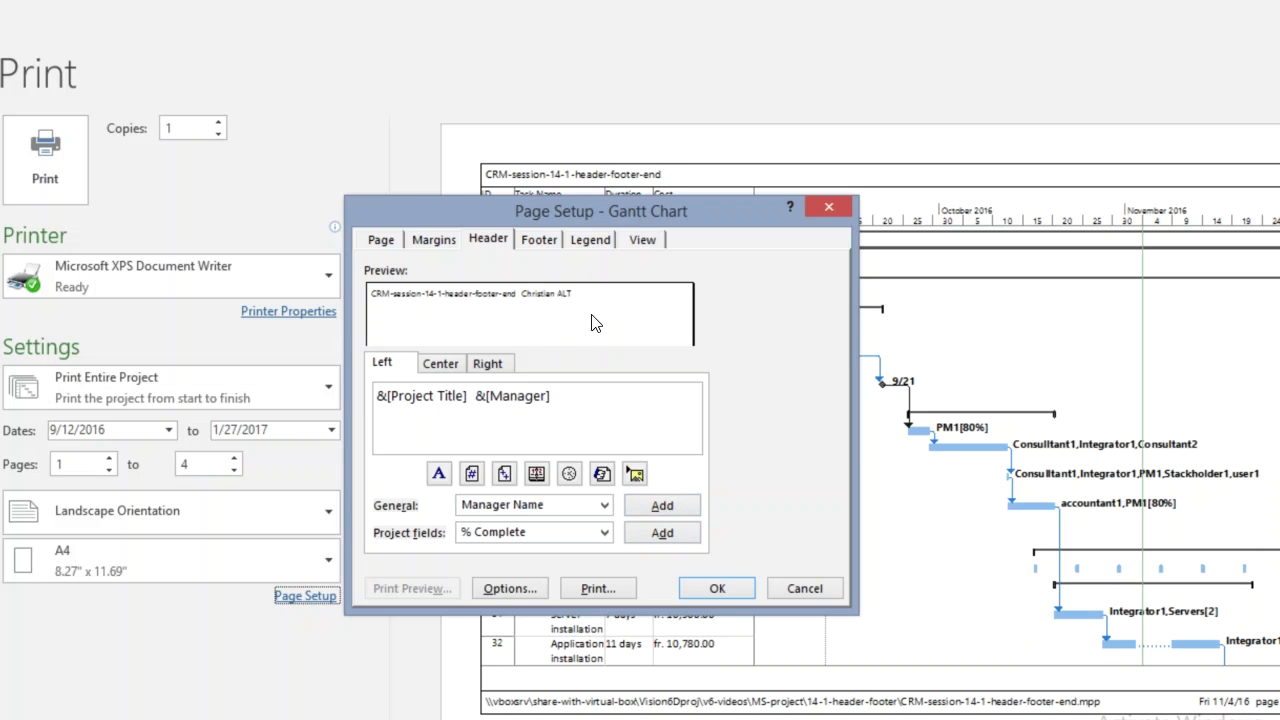
left_click(716, 587)
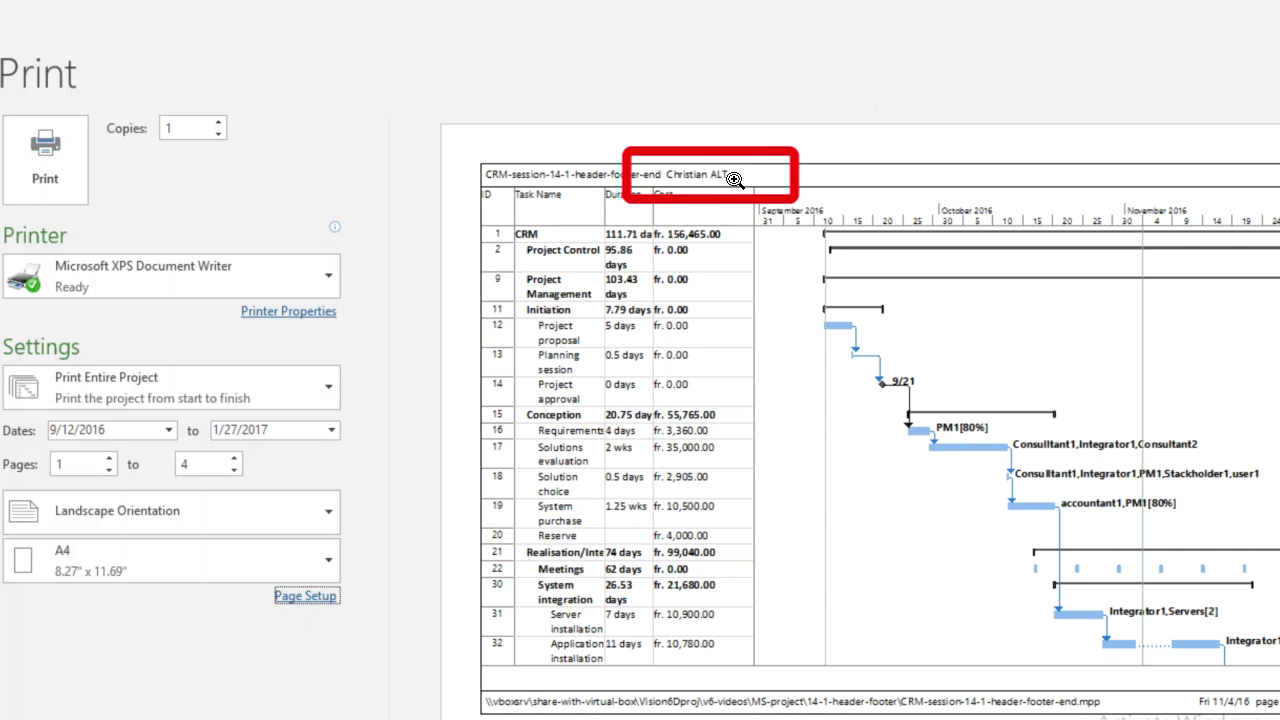
Delete the &[Manager] field from the header's left section, leaving only the project title
left_click(308, 596)
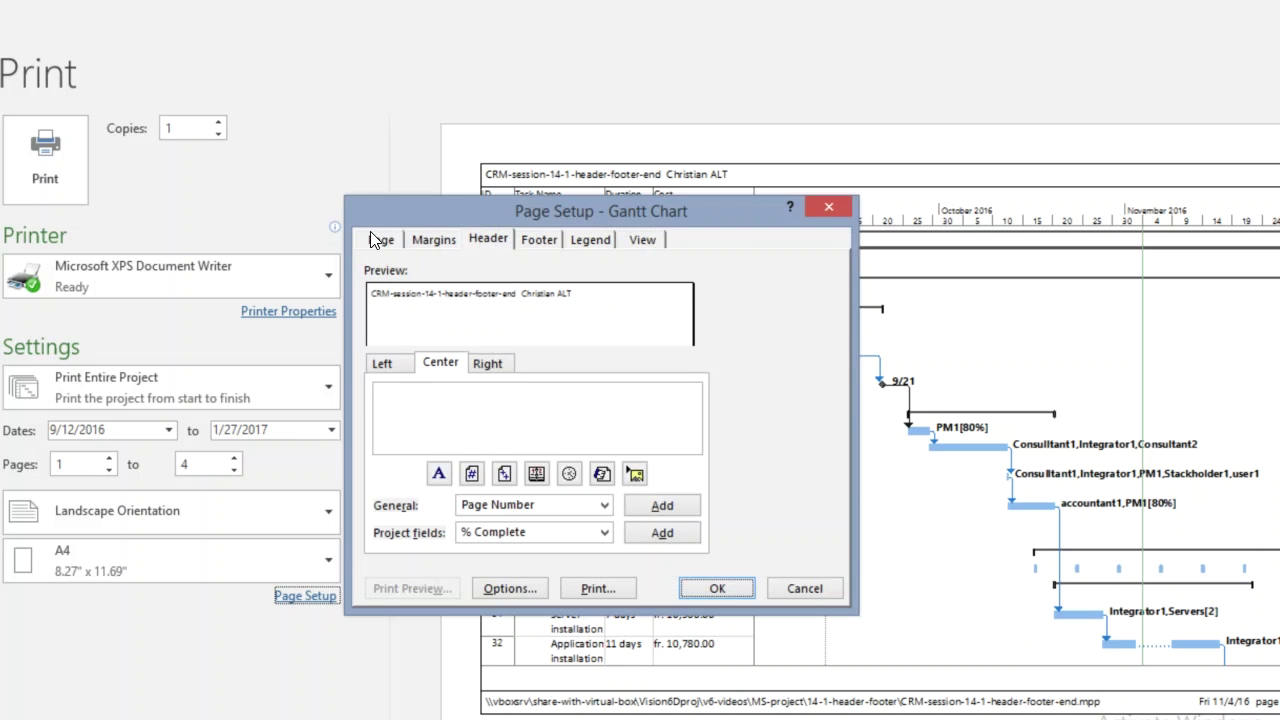
left_click(446, 365)
left_click(386, 364)
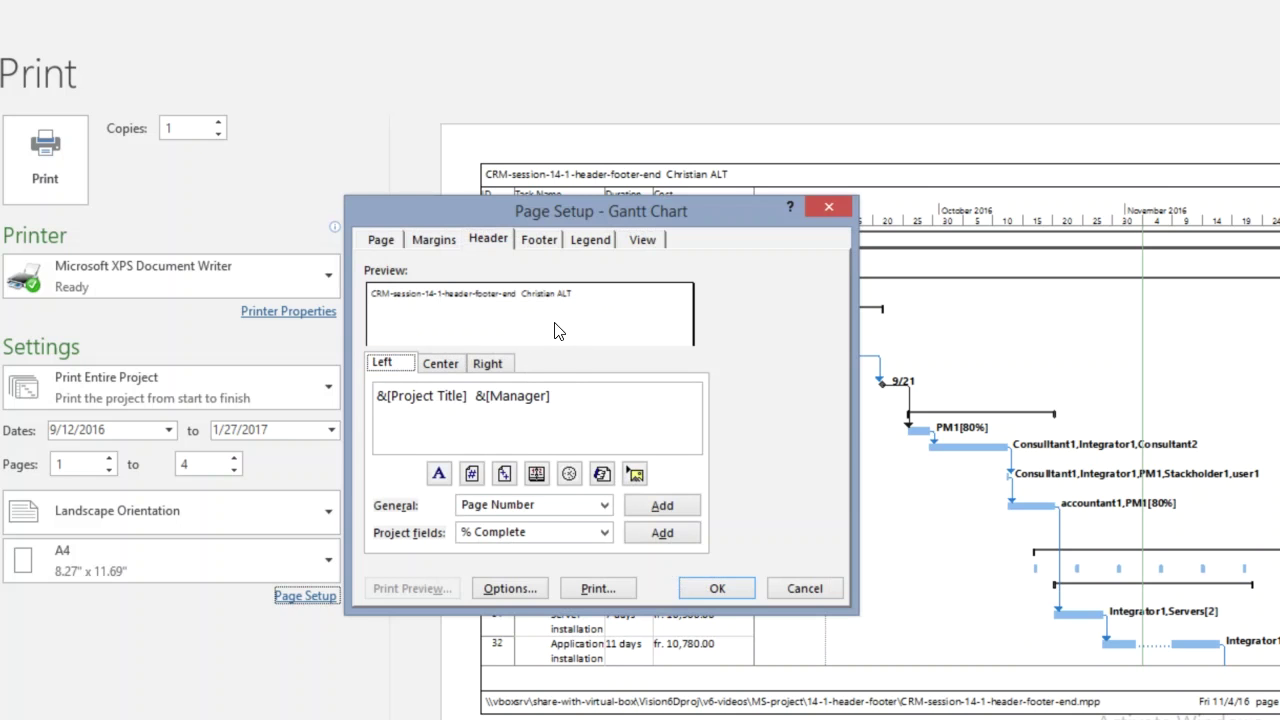
left_click_drag(550, 398, 478, 401)
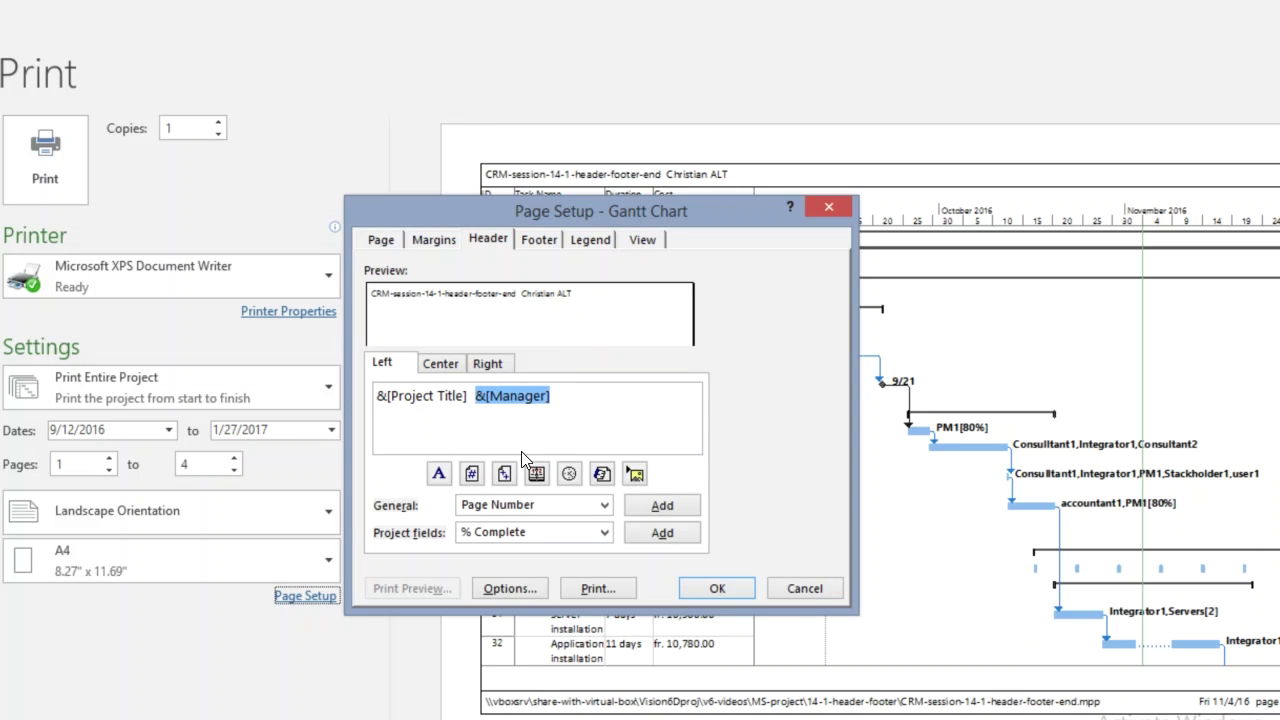
key("Delete")
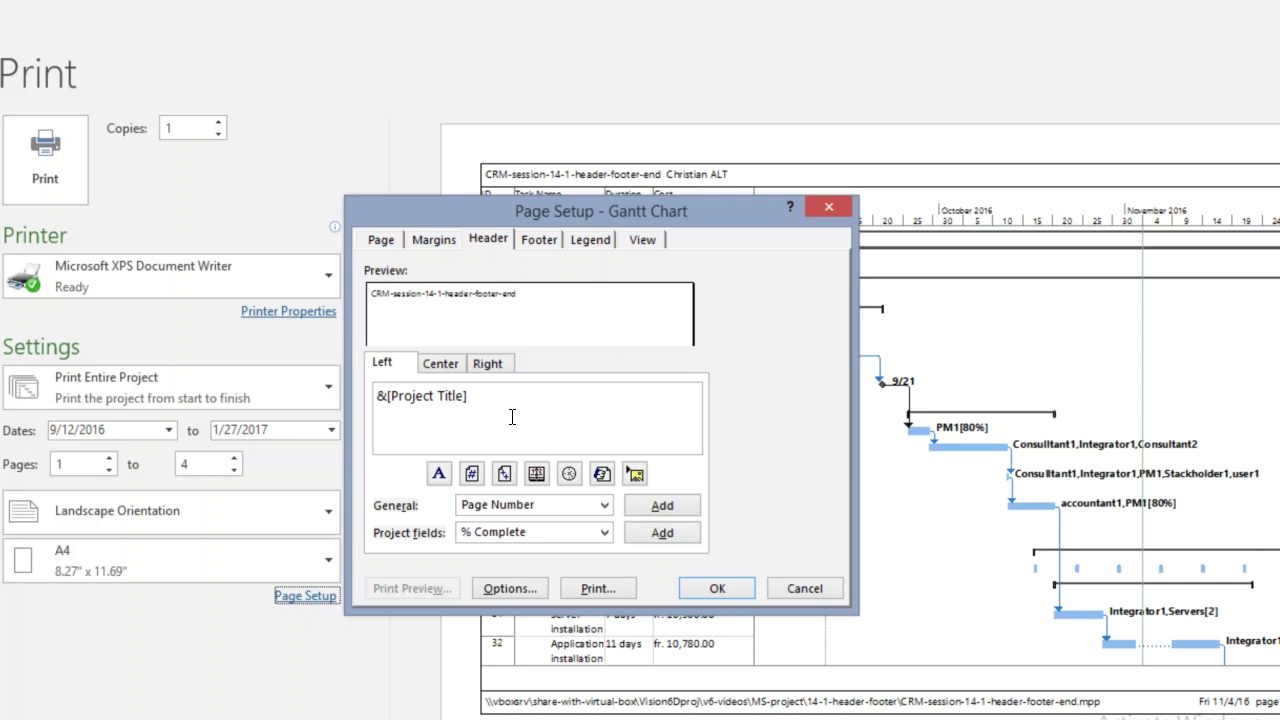
Insert the Manager Name field into the header's center section and apply it
left_click(441, 365)
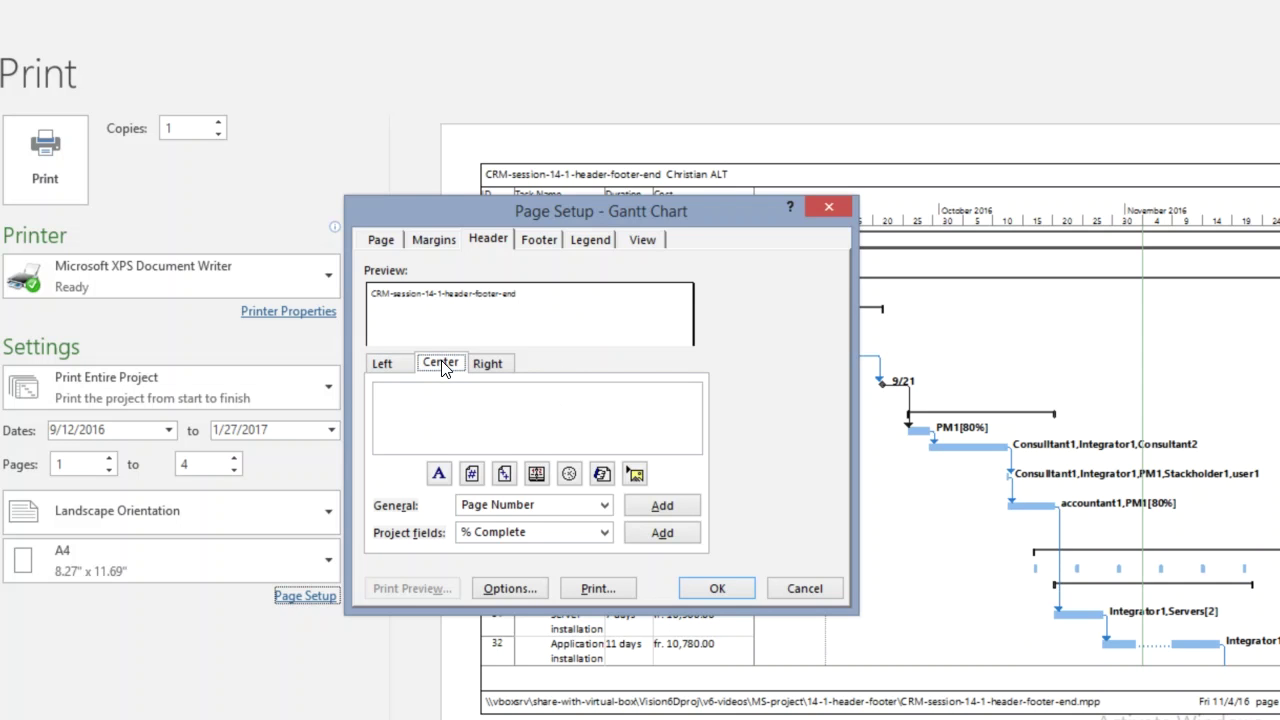
double_click(436, 406)
left_click(605, 506)
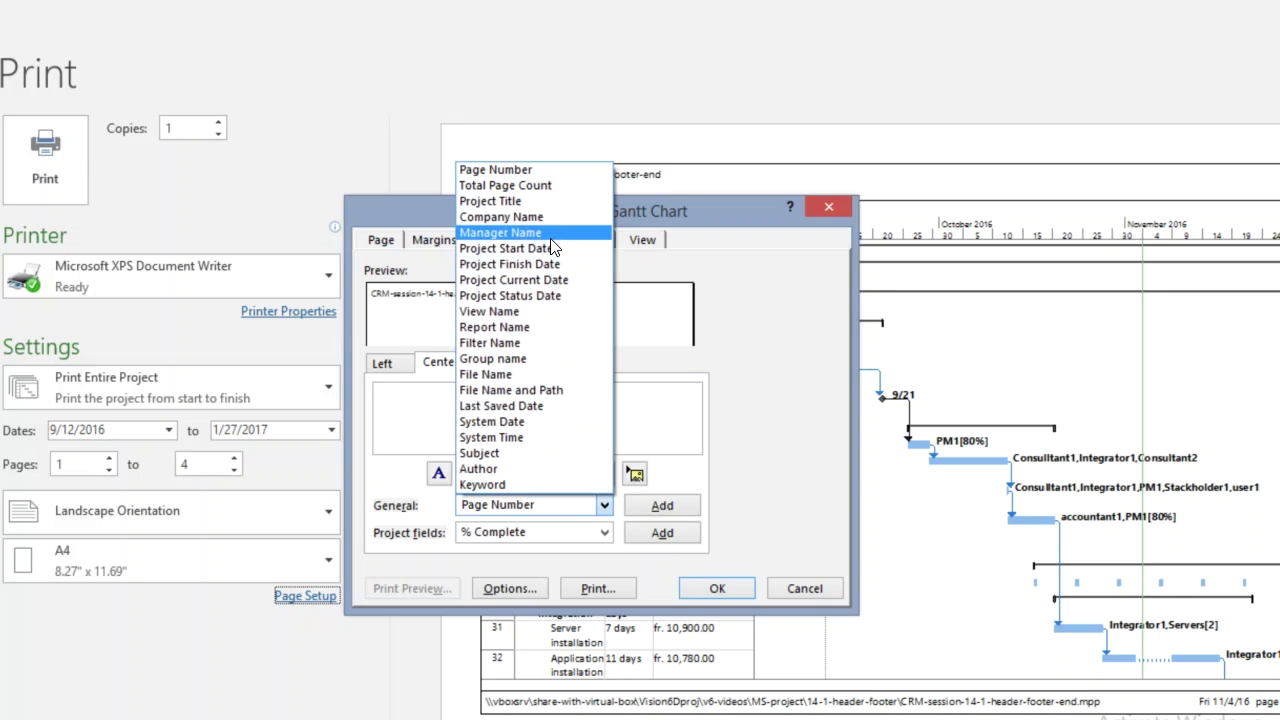
left_click(549, 232)
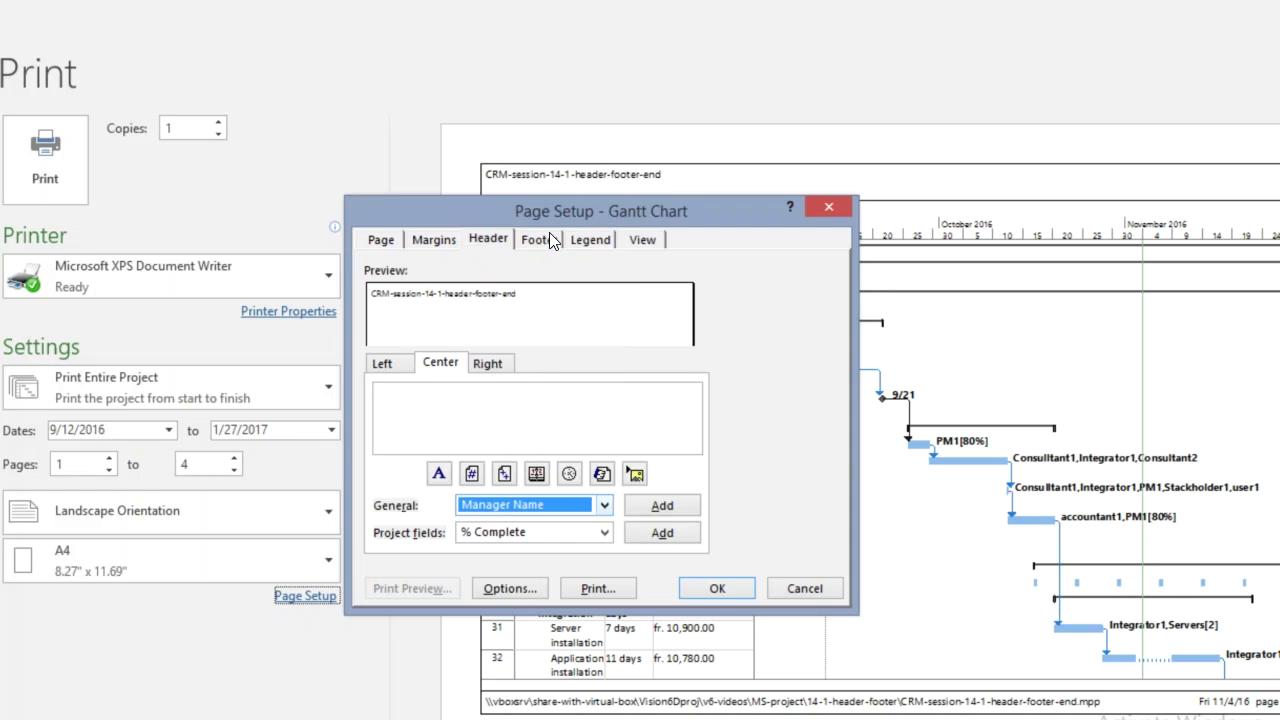
left_click(660, 507)
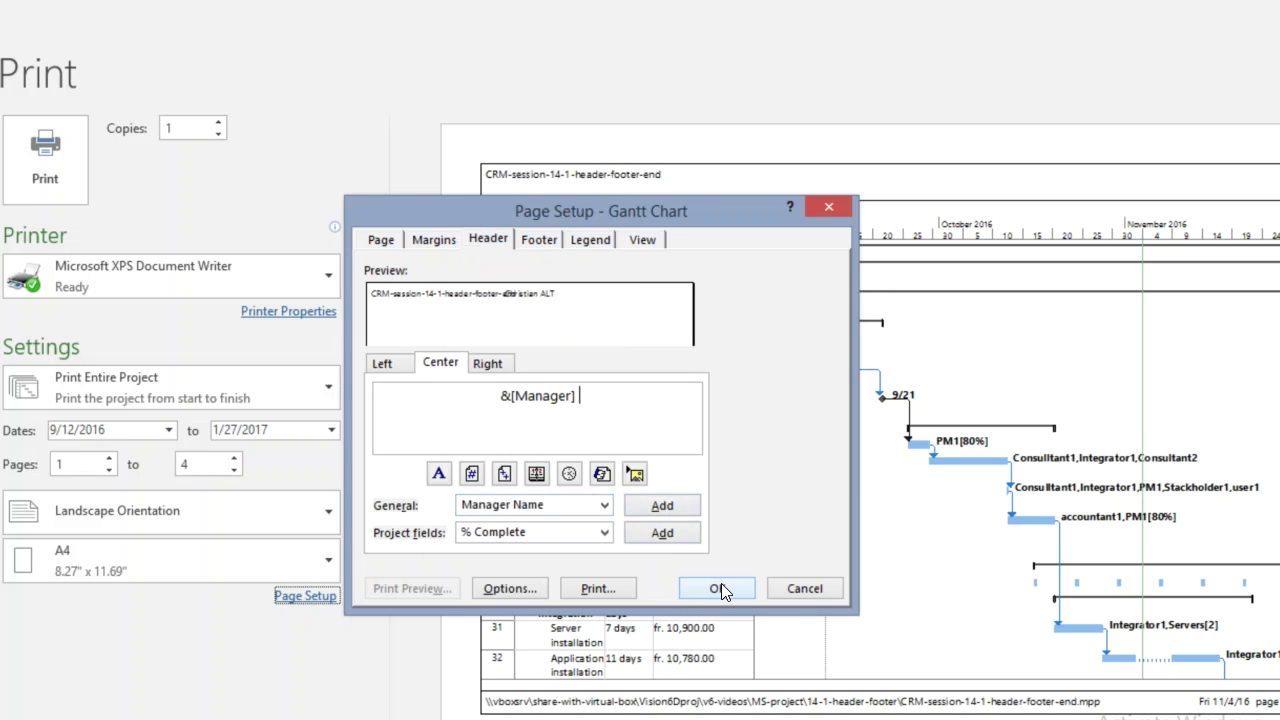
left_click(719, 588)
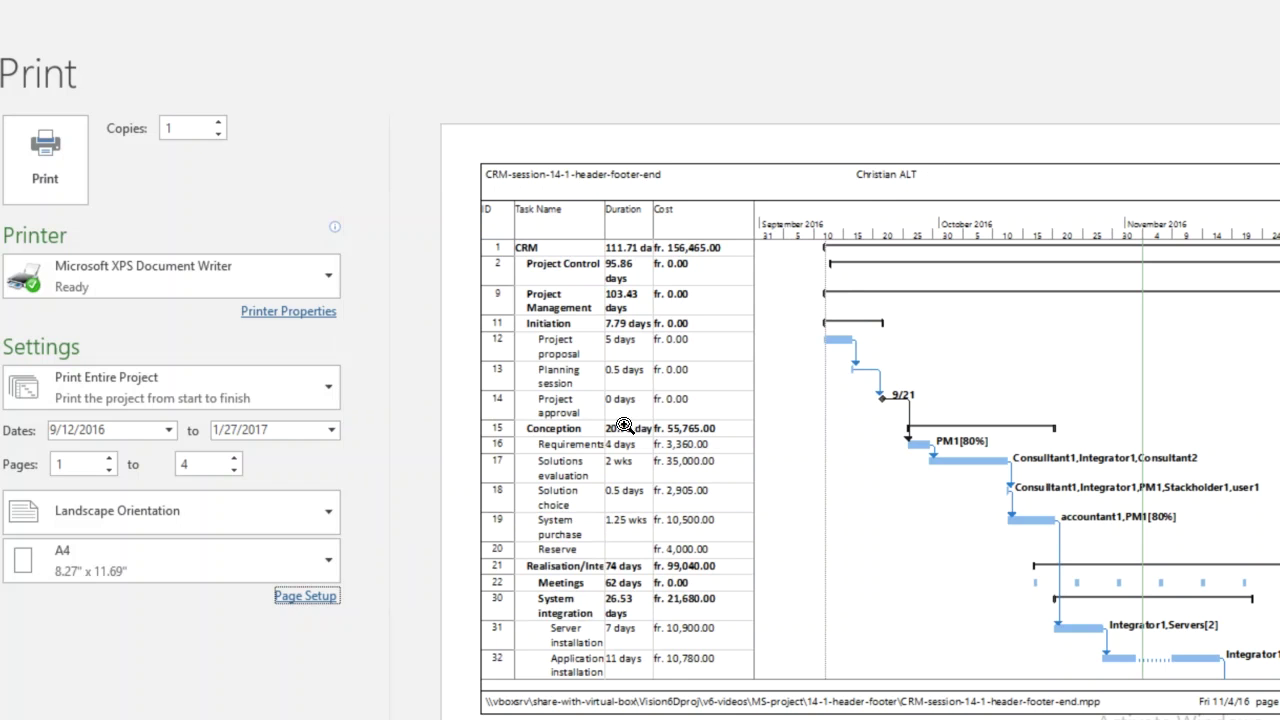
Insert the project Work field into the right section of the page header
left_click(296, 596)
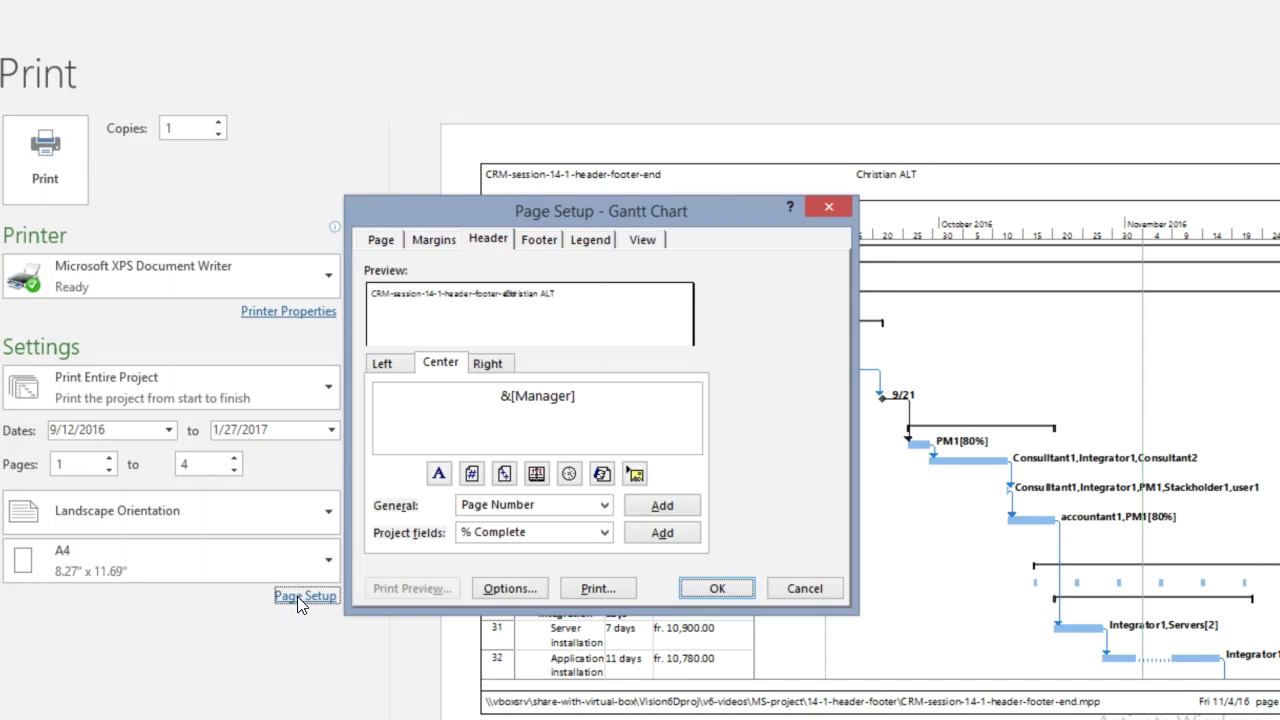
left_click(496, 363)
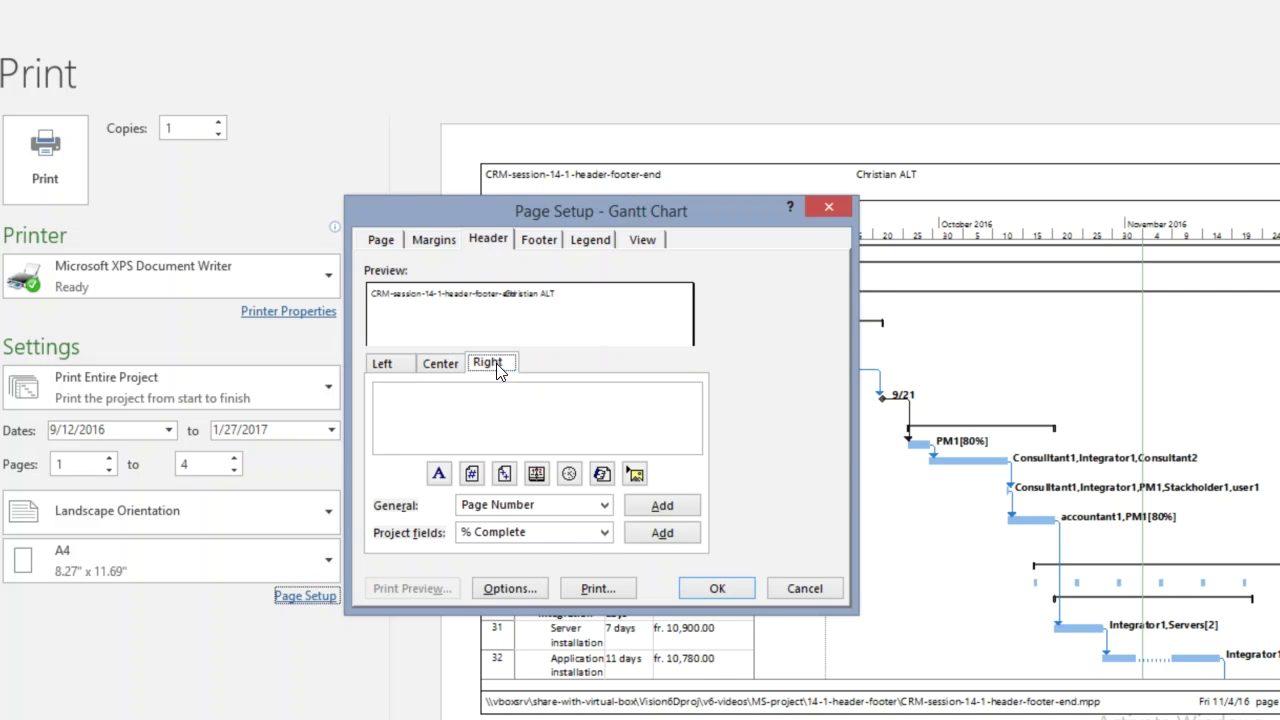
left_click(605, 534)
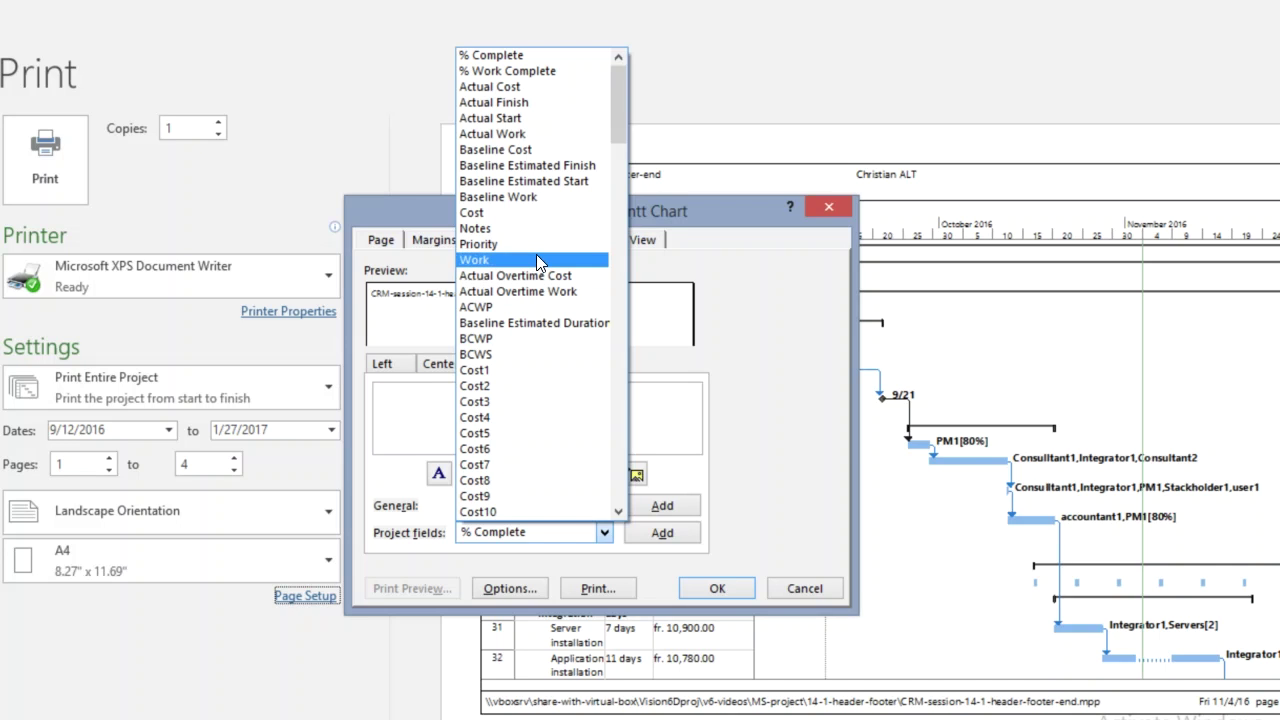
left_click(538, 260)
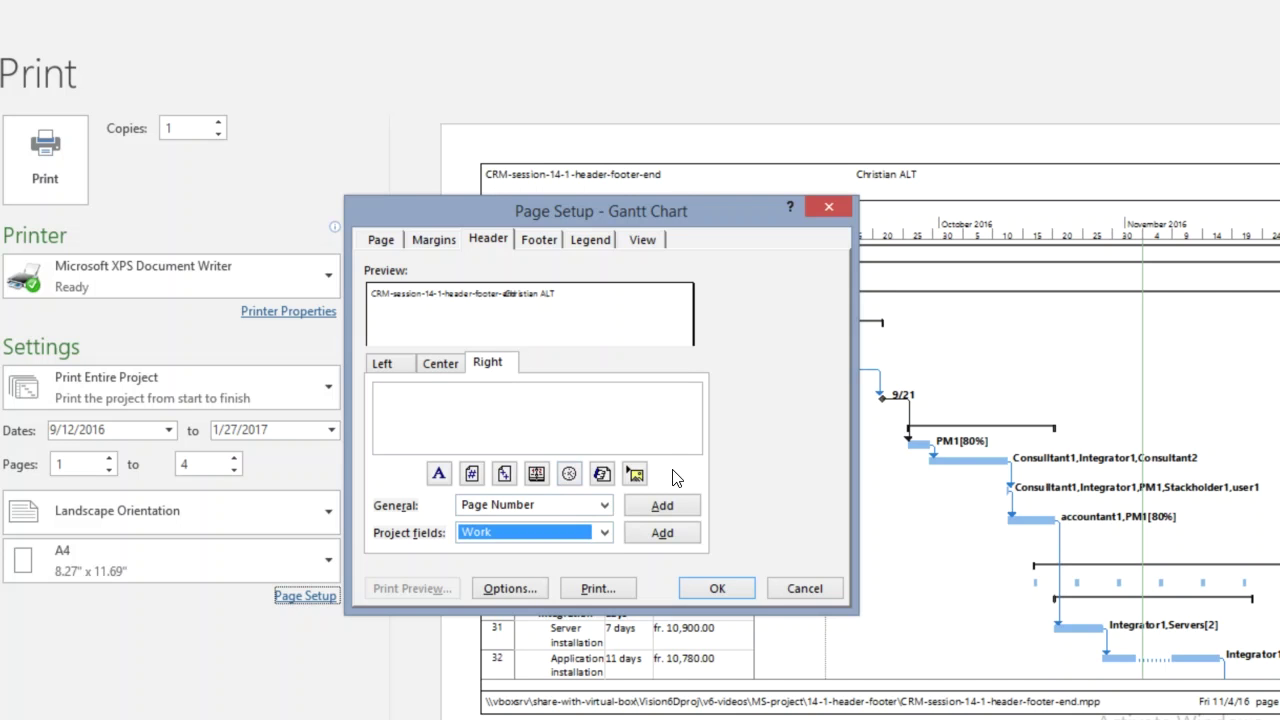
left_click(662, 533)
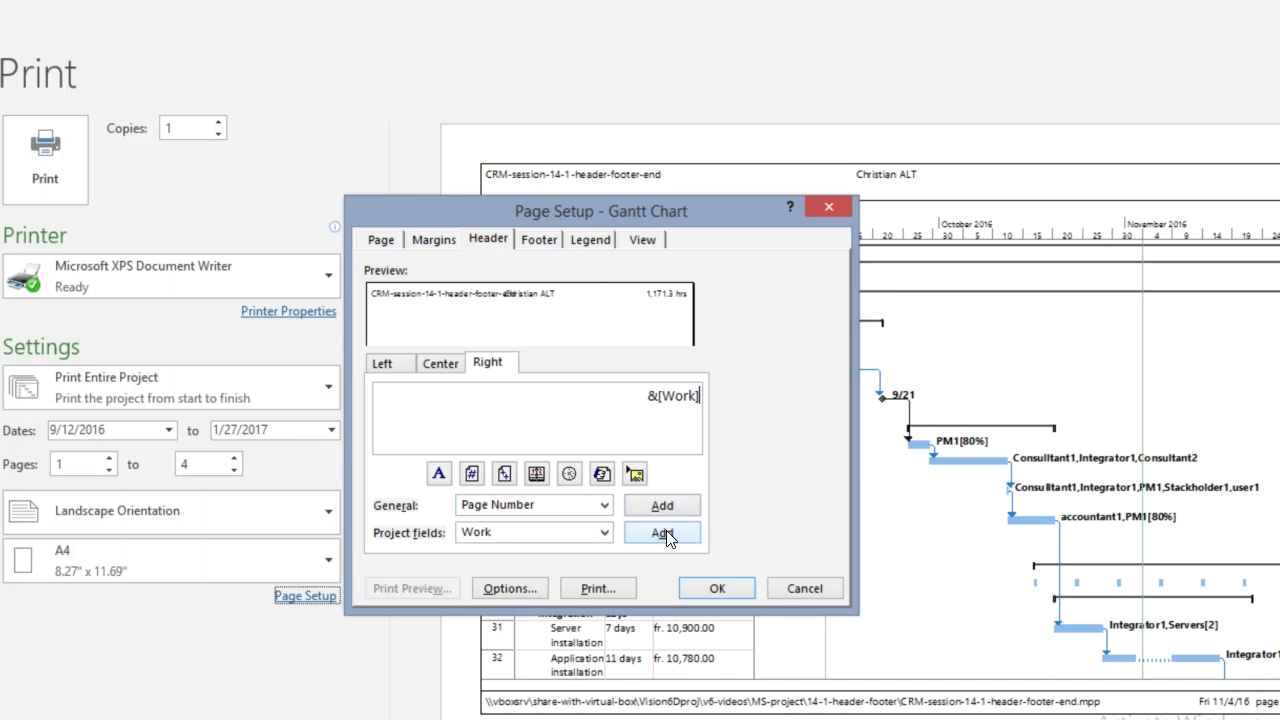
Label the work field with 'work: ' and check the header shows 1,171.3 hrs
left_click(649, 395)
type("work:")
left_click(719, 586)
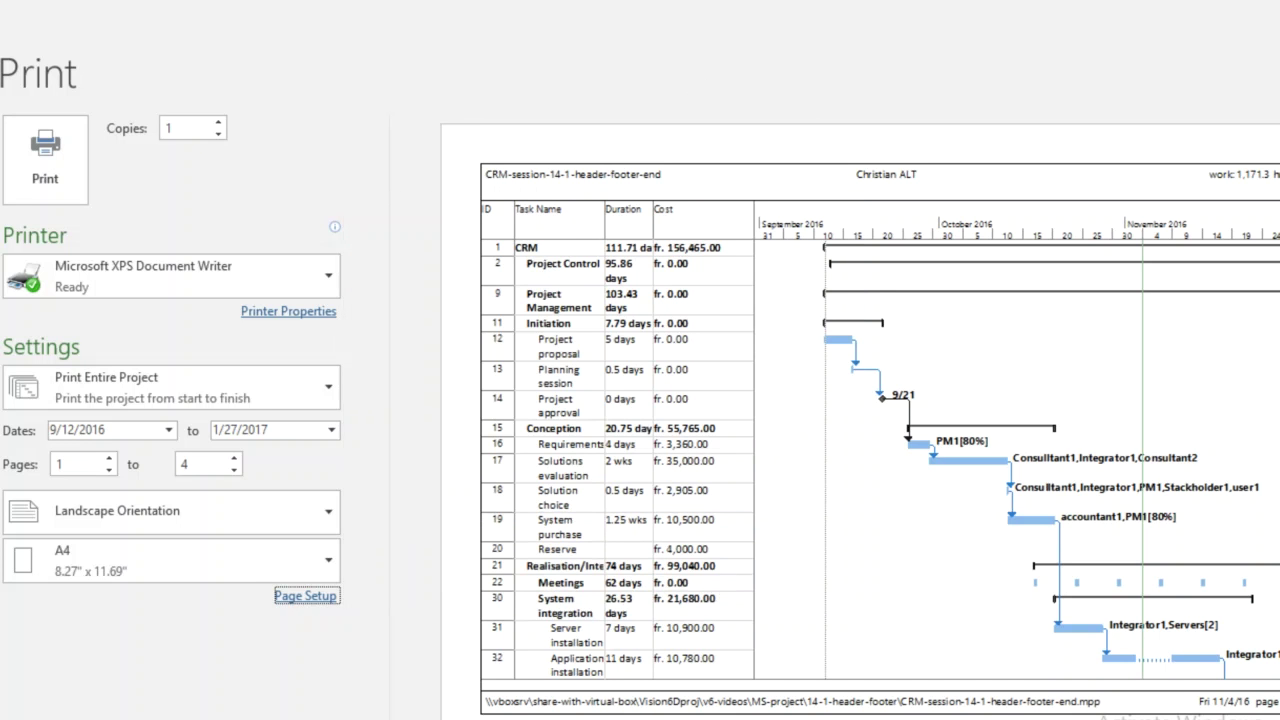
left_click(1102, 235)
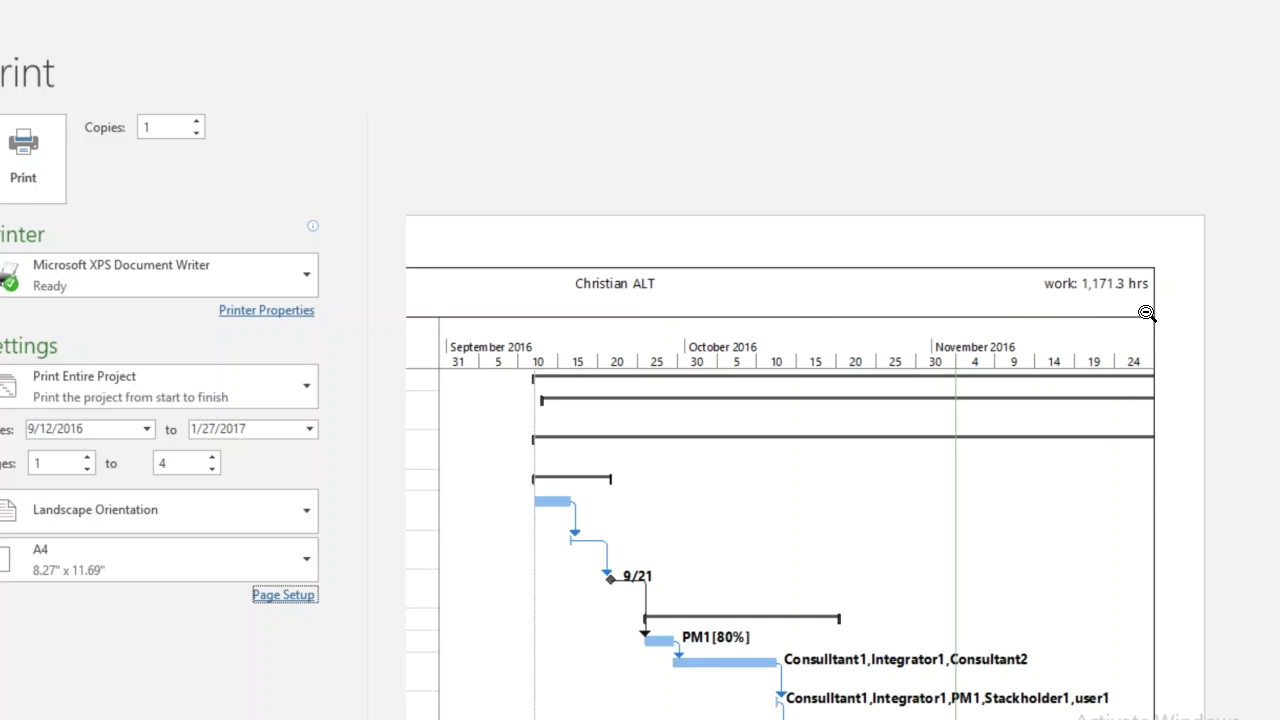
left_click(1146, 313)
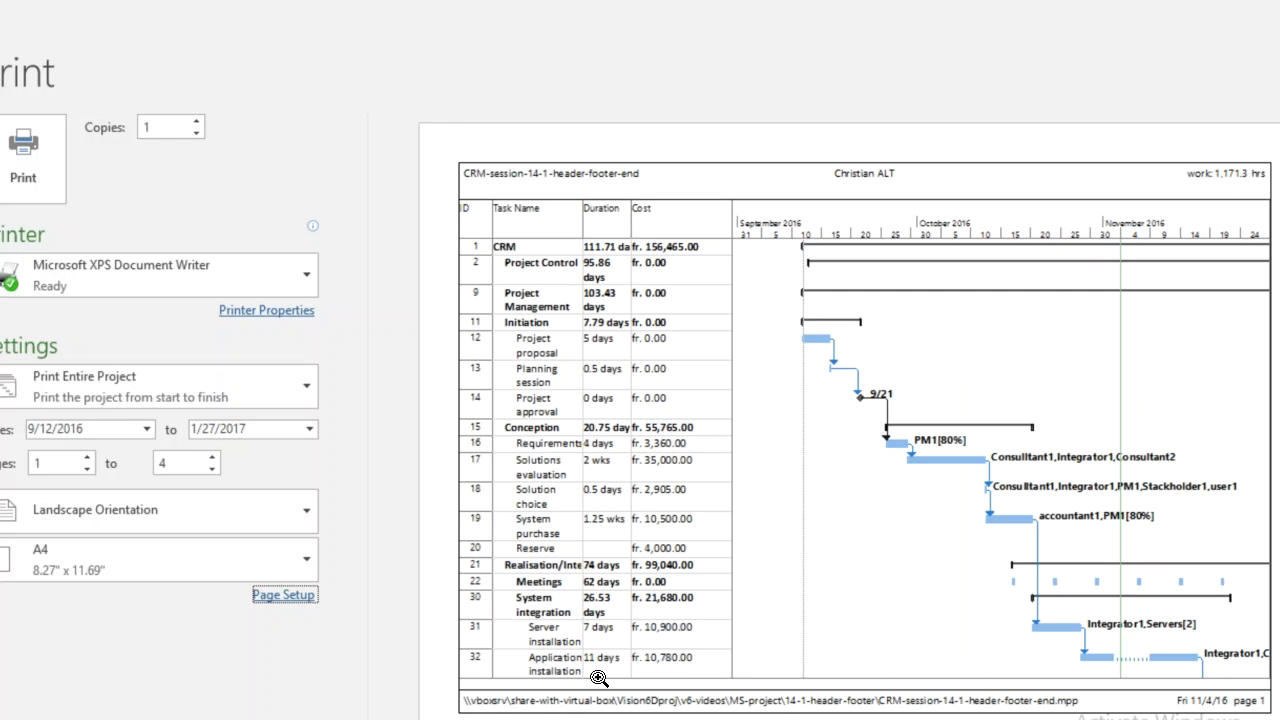